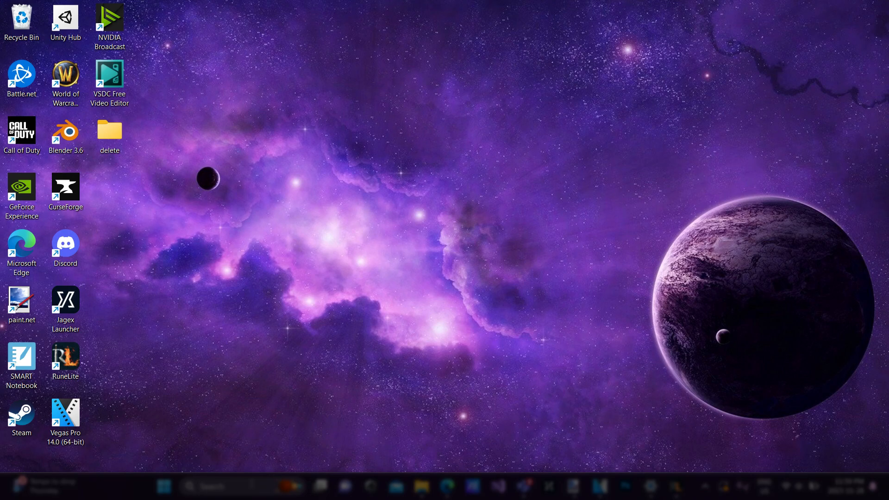
Find and launch VSDC Free Video Editor, and dismiss the Pro upgrade offer shown at startup
left_click(249, 485)
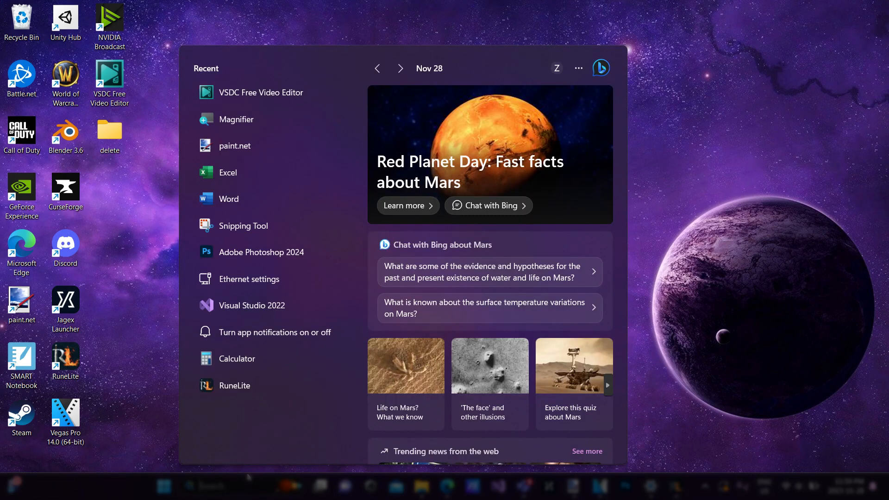
type("vsdc")
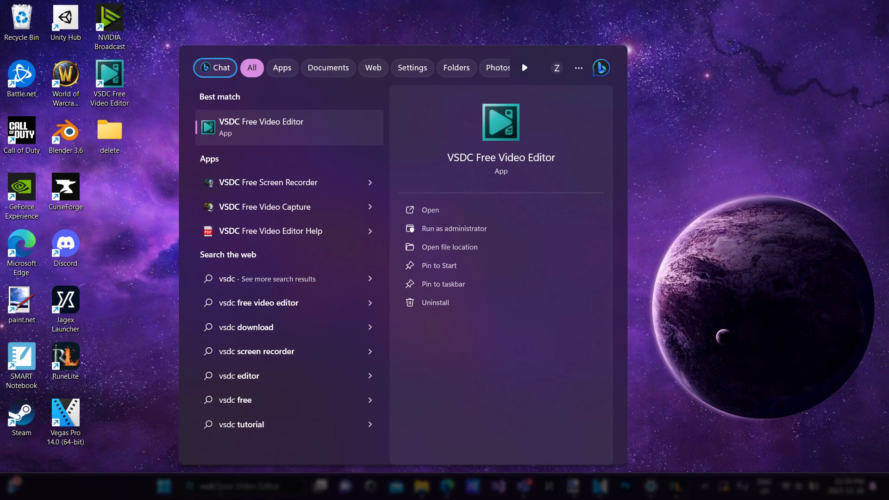
left_click(273, 130)
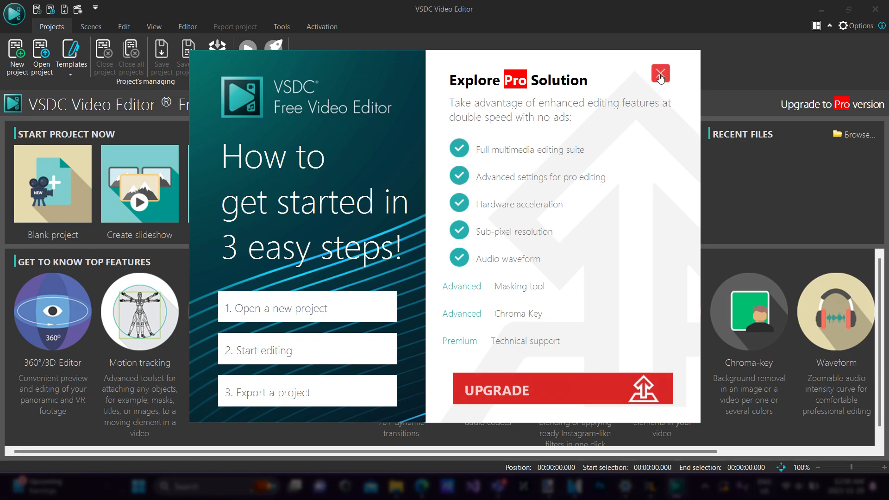
left_click(661, 75)
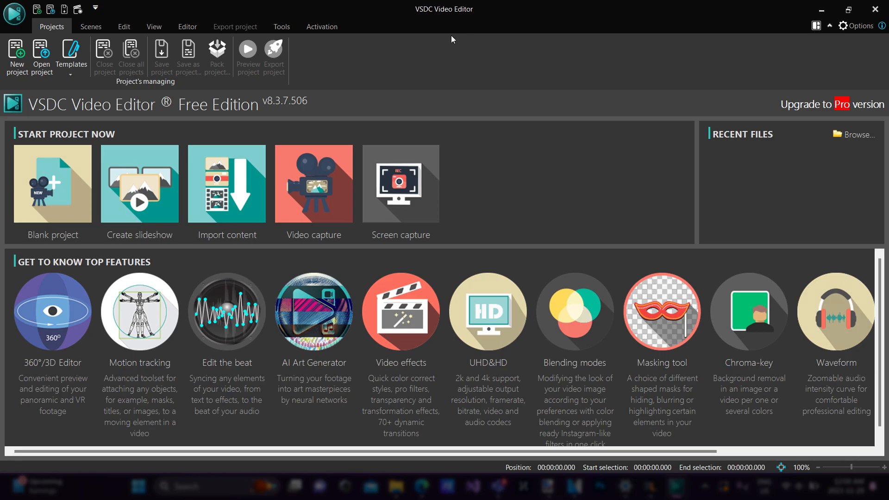
Switch to VEGAS Pro, look over the clips on the vegas.veg timeline, and return to VSDC
left_click(575, 486)
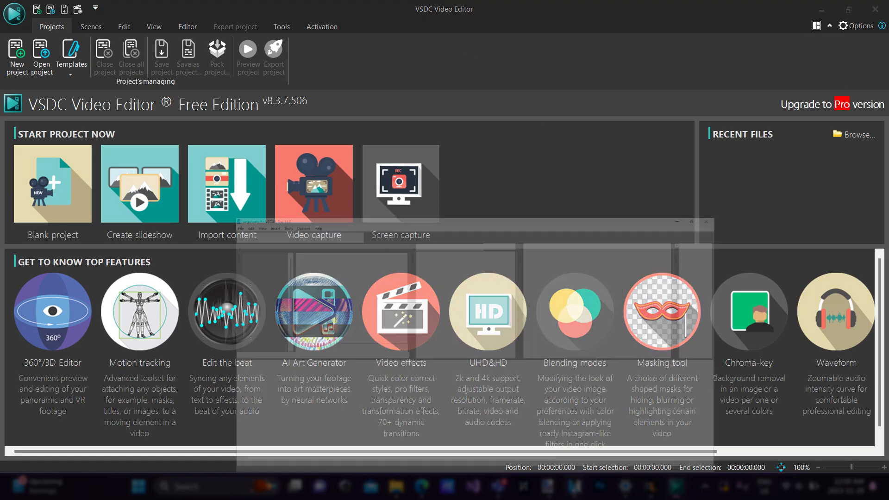
scroll(398, 325, "down", 8)
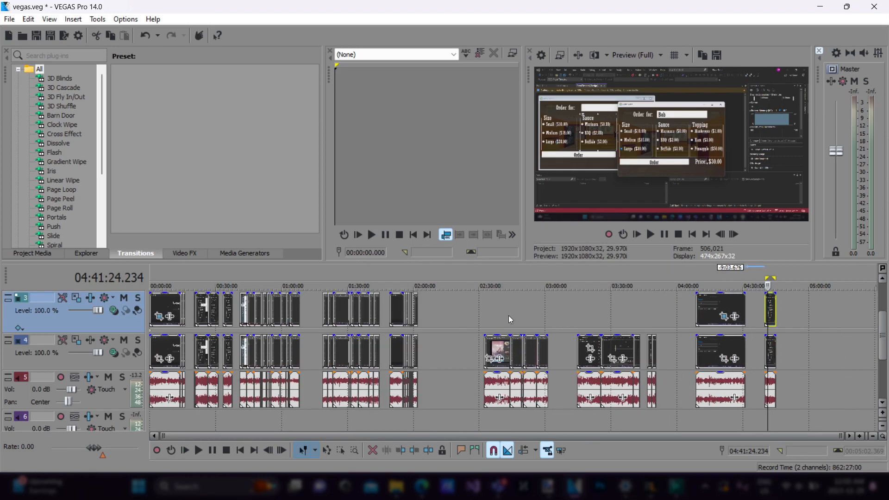
scroll(596, 324, "up", 1)
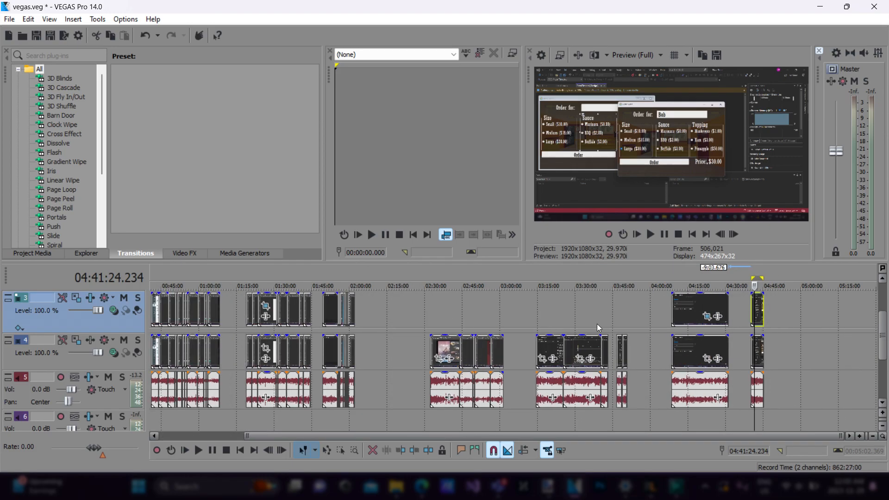
scroll(596, 324, "up", 5)
scroll(546, 319, "down", 2)
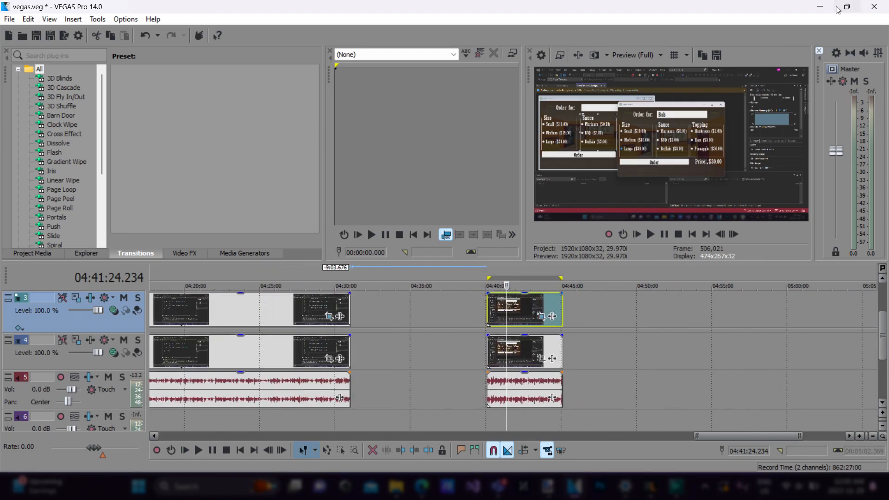
left_click(819, 6)
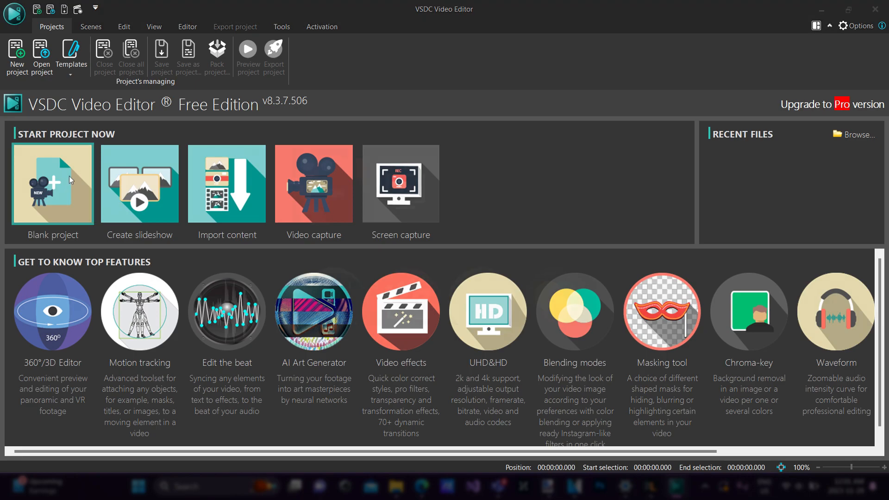
Create a blank project titled Project 1 at Full HD 1920x1080 pixels and 30 fps
left_click(70, 192)
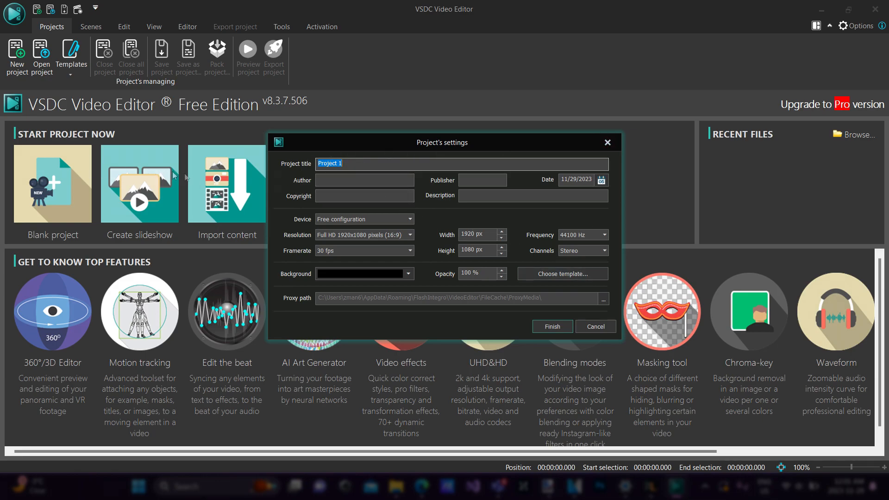
left_click(543, 326)
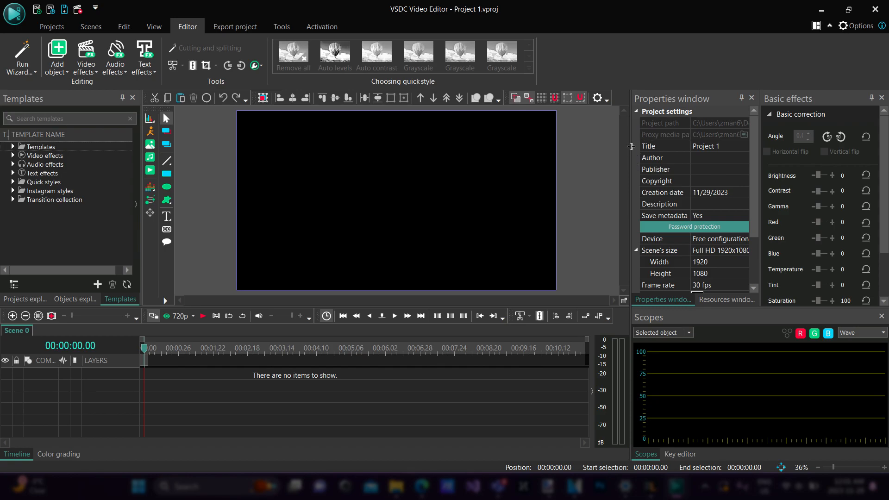
Narrow the Properties and Templates panels to enlarge the preview area, and close the Scopes panel
left_click_drag(630, 146, 677, 156)
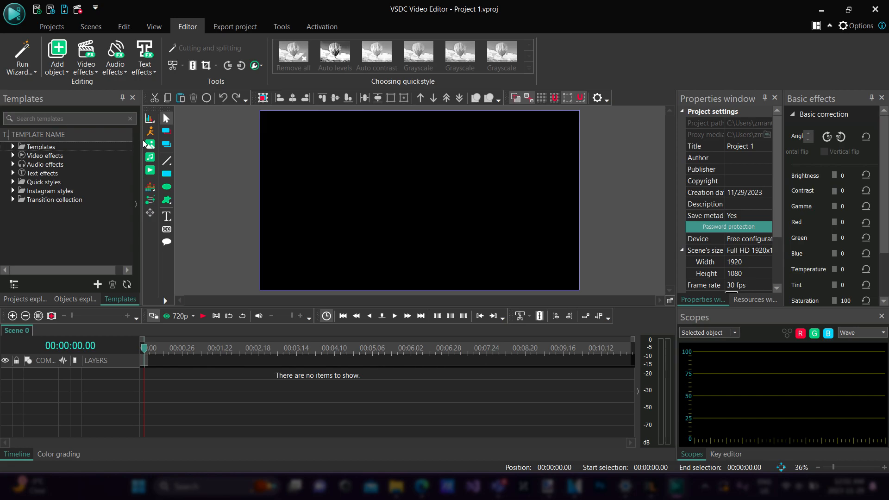
left_click_drag(141, 144, 99, 144)
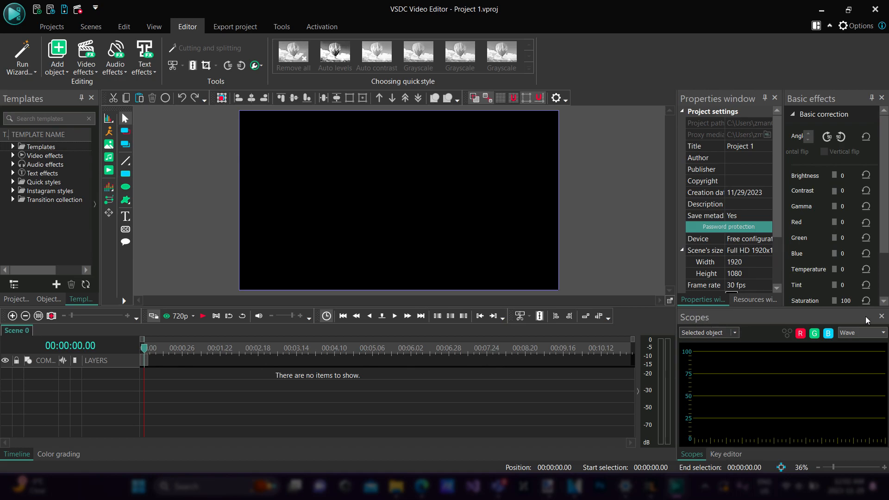
left_click(881, 316)
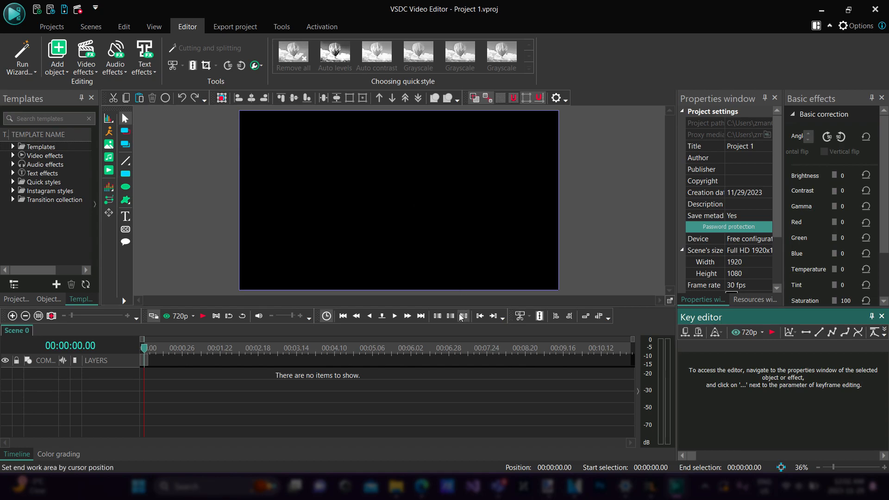
Switch to the Edge browser, search Google for "pexels videos", and open the Pexels free stock videos page
left_click(421, 486)
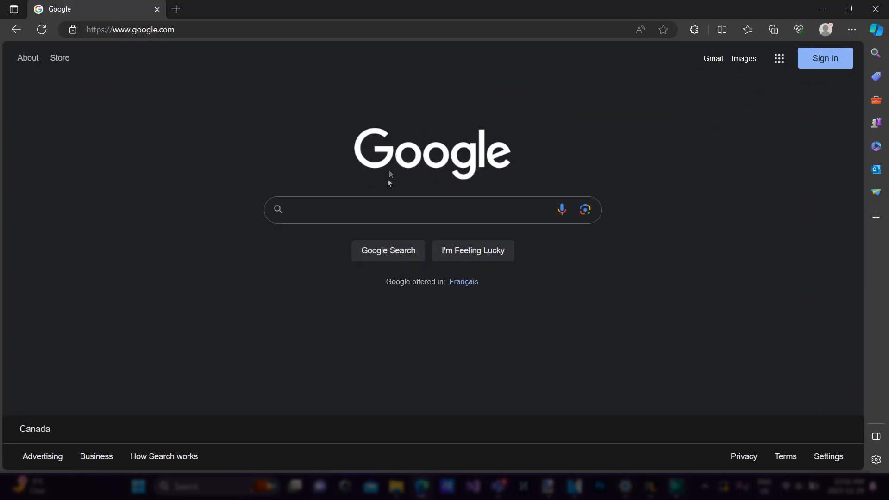
left_click(394, 207)
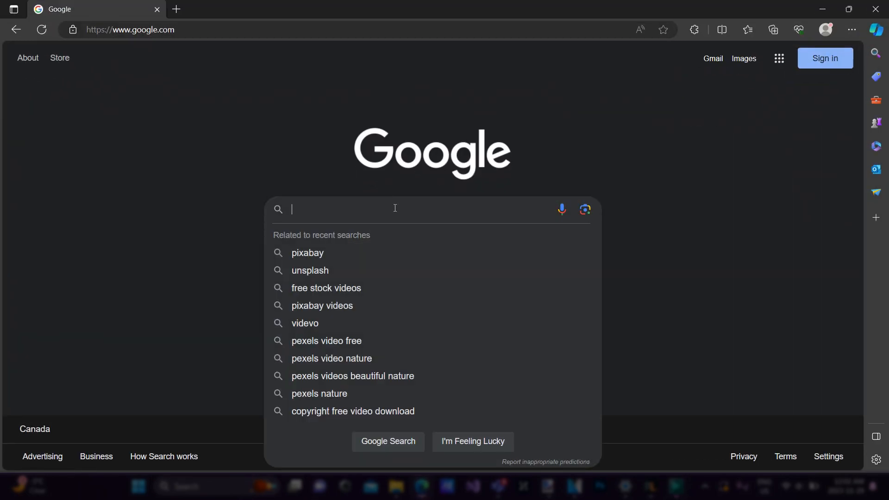
type("pexels")
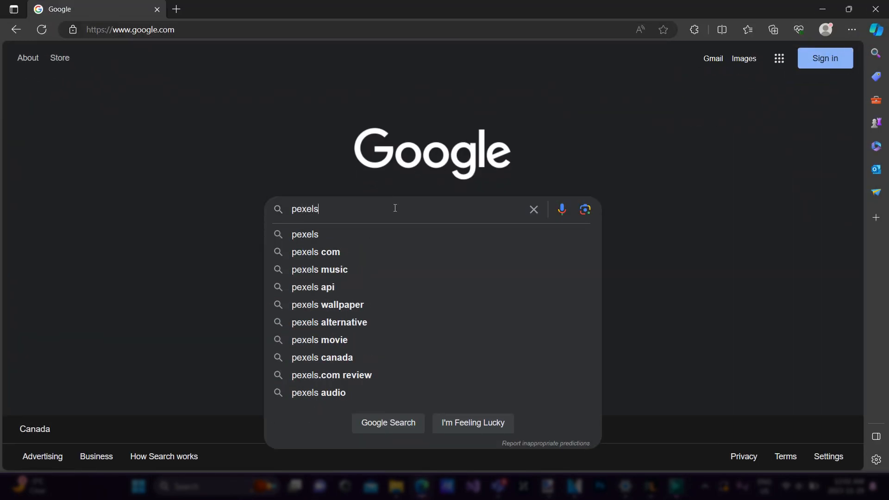
type(" videos")
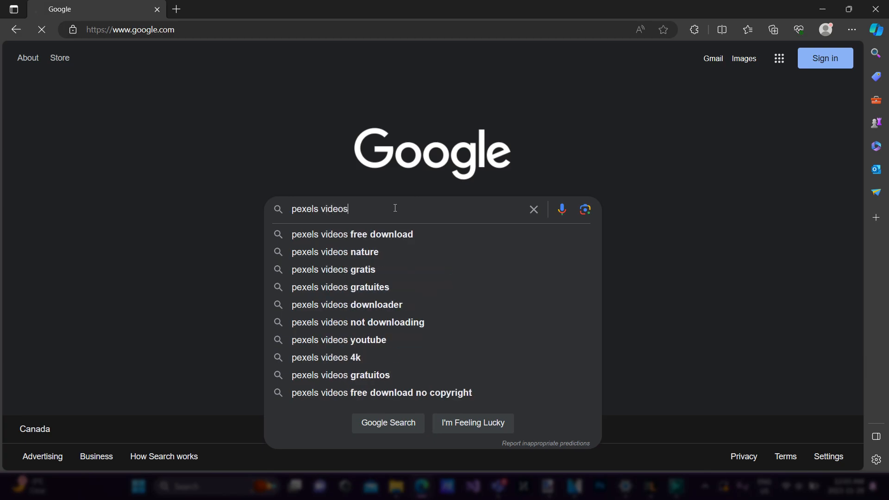
key("Return")
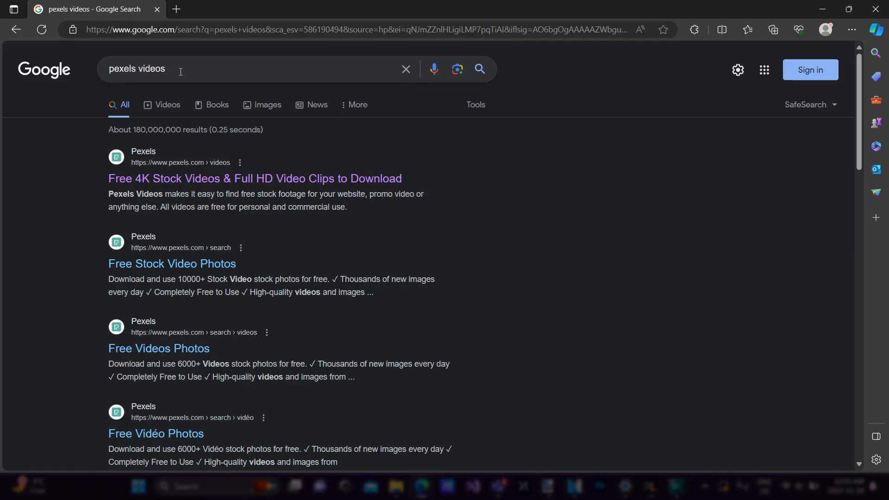
left_click(184, 181)
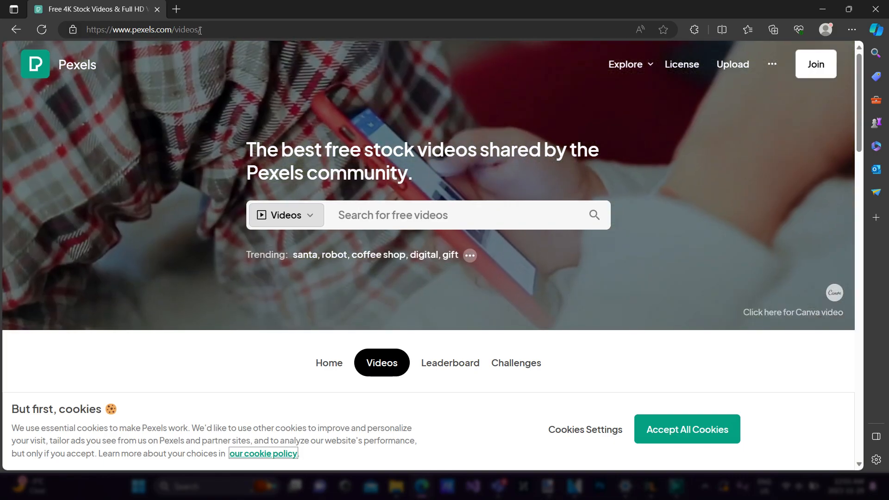
Search Pexels for "basketball dunk" with the media type set to Videos
left_click(321, 216)
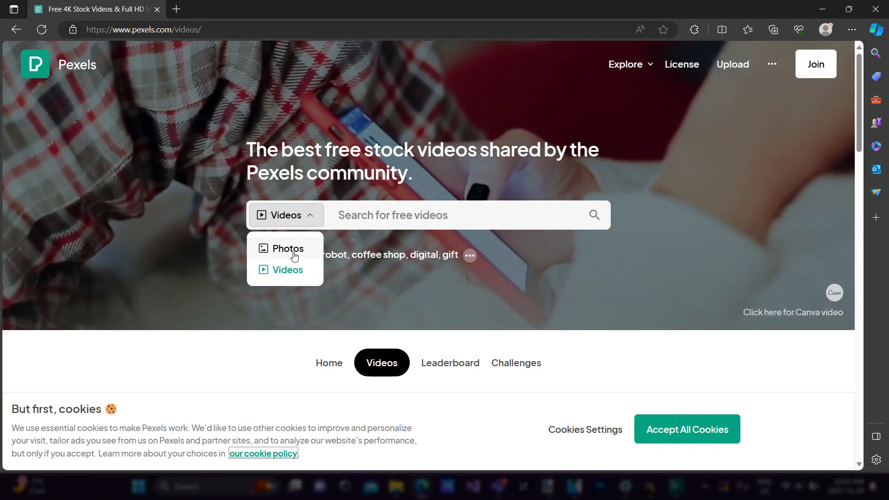
left_click(289, 119)
left_click(297, 215)
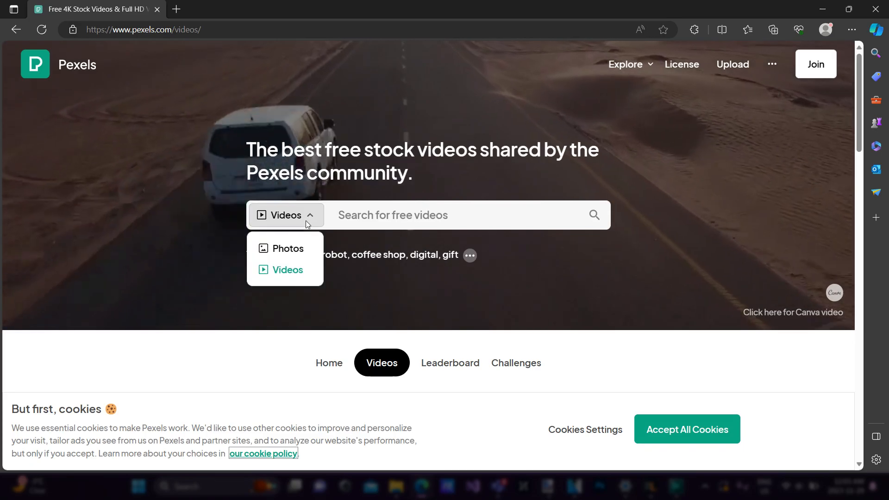
left_click(281, 270)
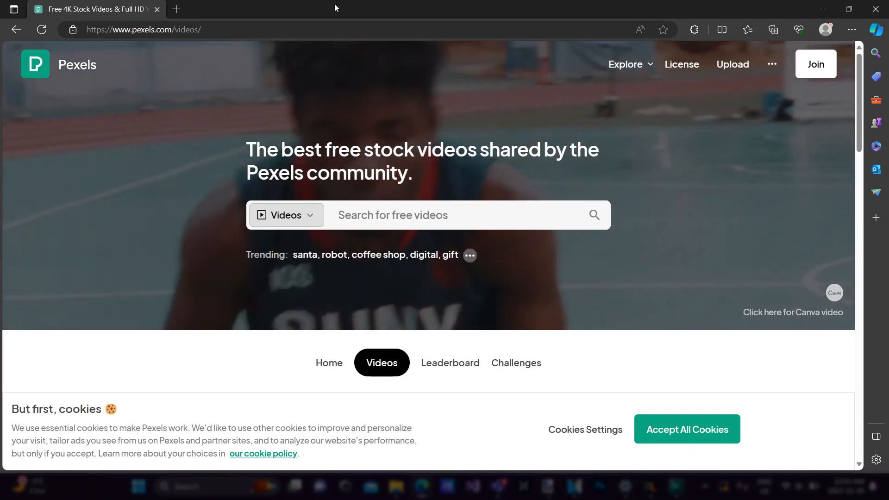
left_click(394, 218)
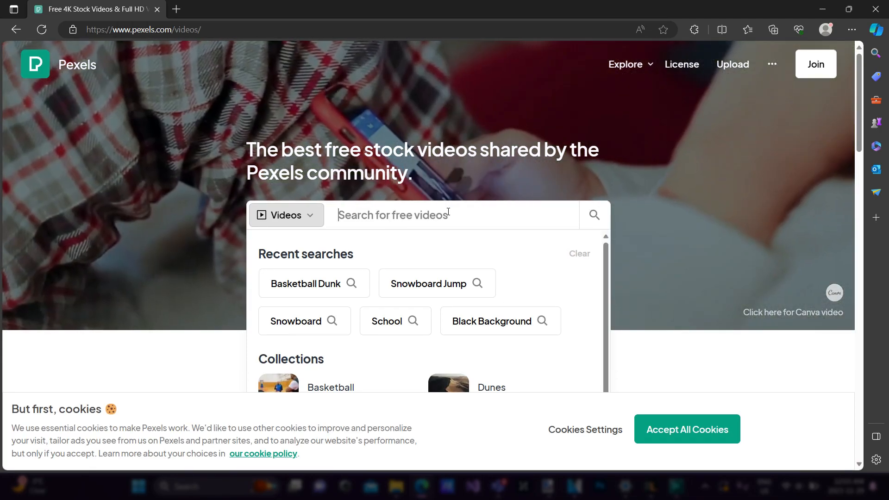
type("basketba")
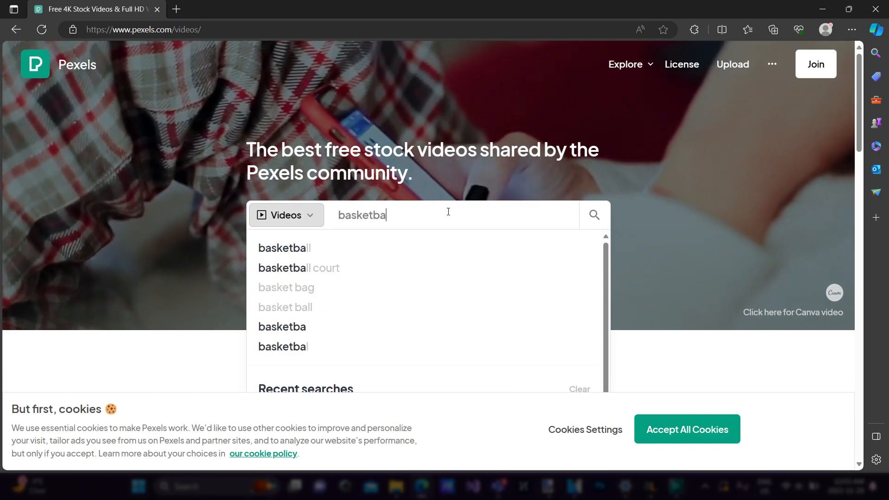
type("ll")
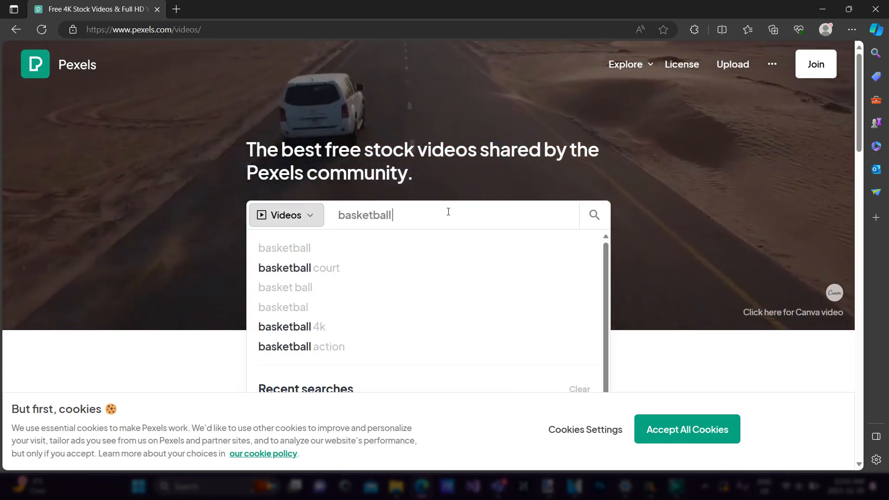
type(" du")
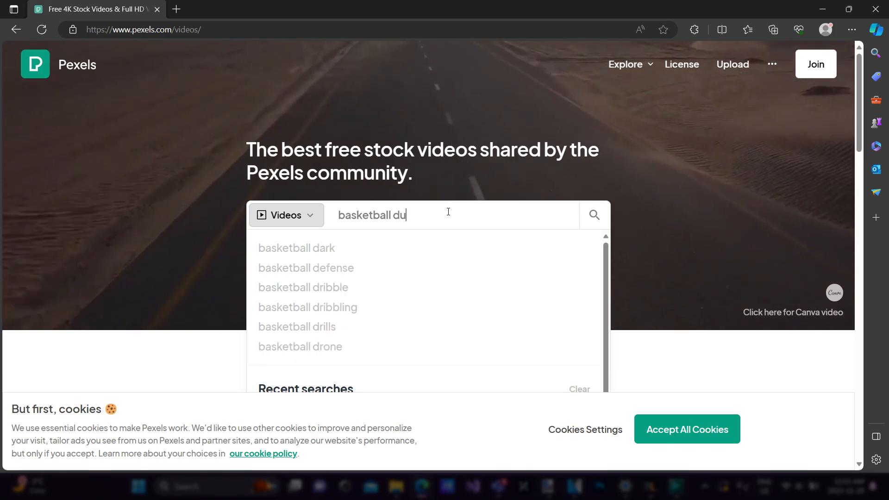
type("nk")
key("Return")
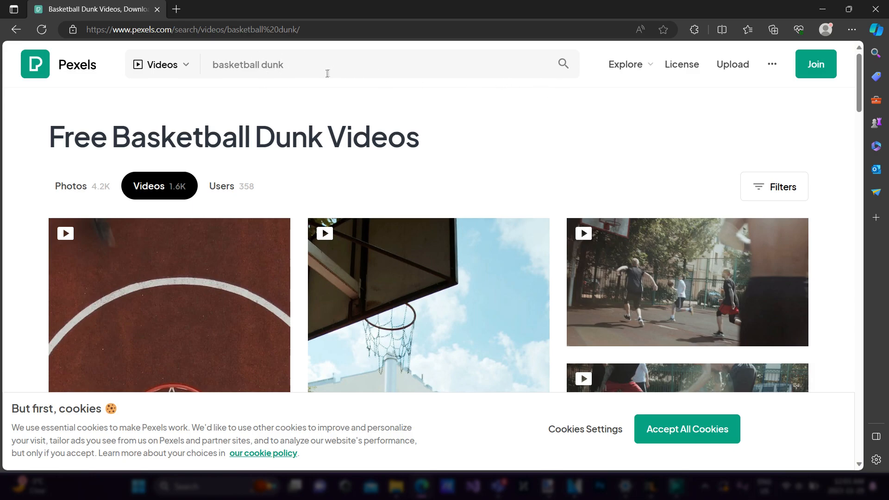
Browse the basketball dunk video results and accept all cookies on the Pexels site
scroll(364, 118, "down", 4)
scroll(365, 118, "up", 4)
scroll(463, 187, "down", 3)
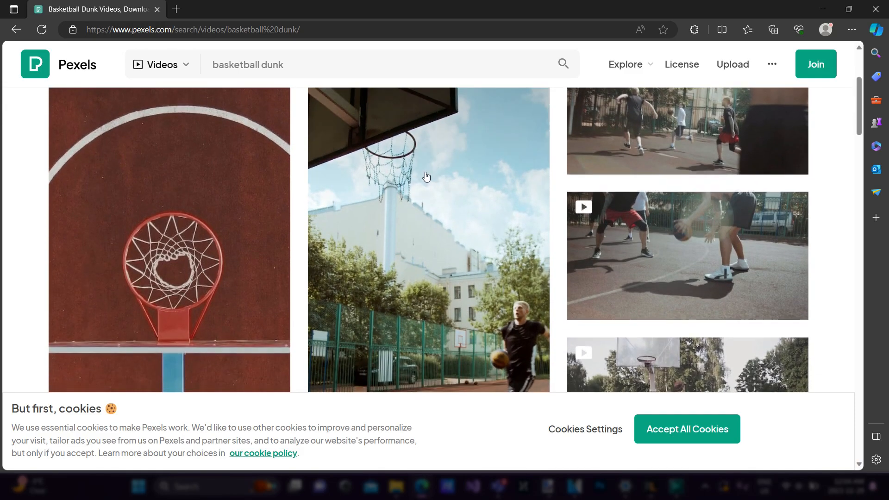
scroll(300, 160, "up", 3)
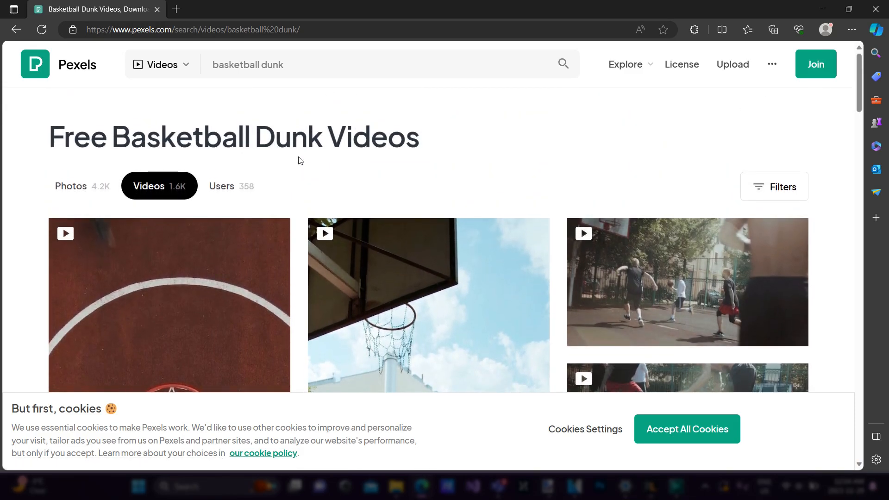
scroll(300, 191, "down", 6)
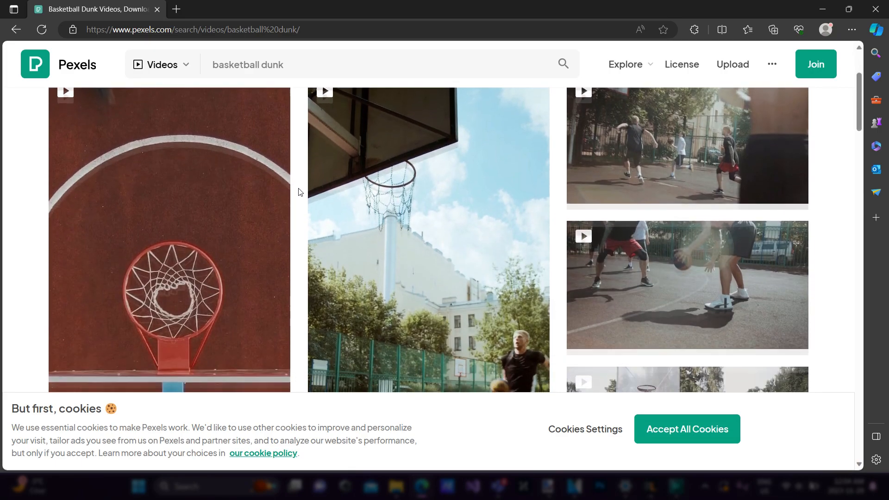
scroll(299, 191, "up", 6)
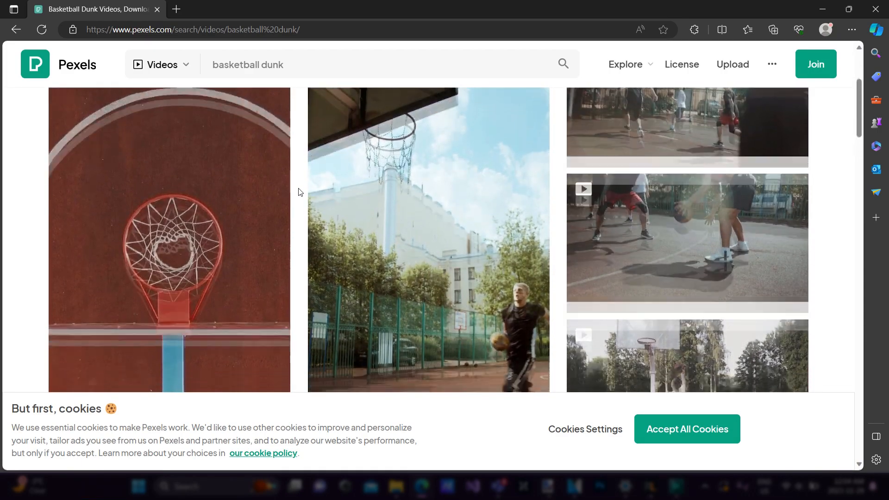
scroll(84, 207, "down", 3)
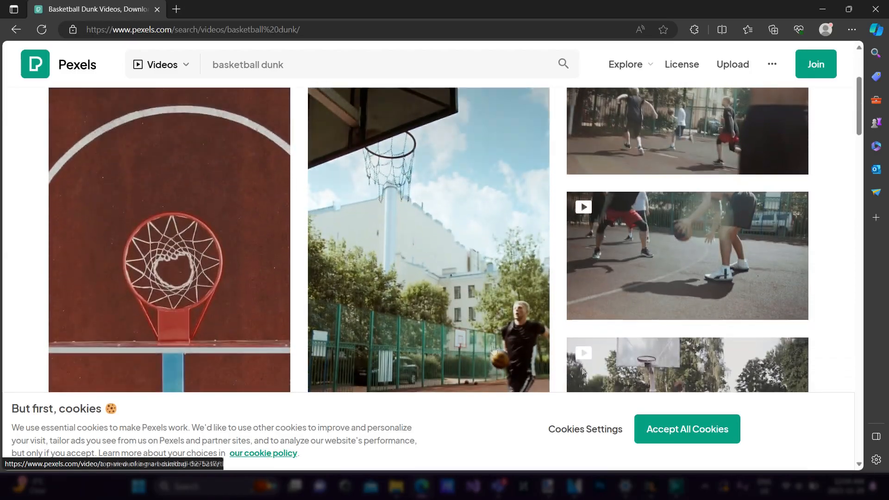
left_click(676, 430)
scroll(125, 174, "up", 3)
scroll(138, 319, "down", 7)
scroll(336, 297, "up", 7)
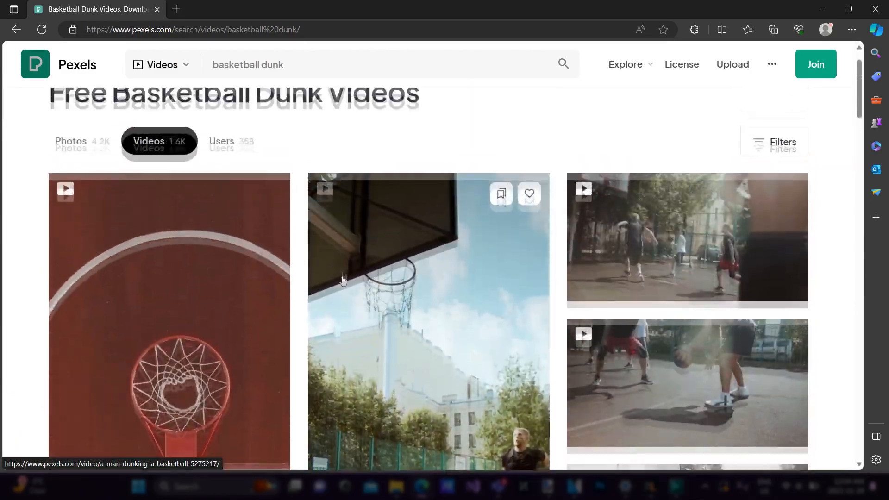
scroll(409, 161, "down", 3)
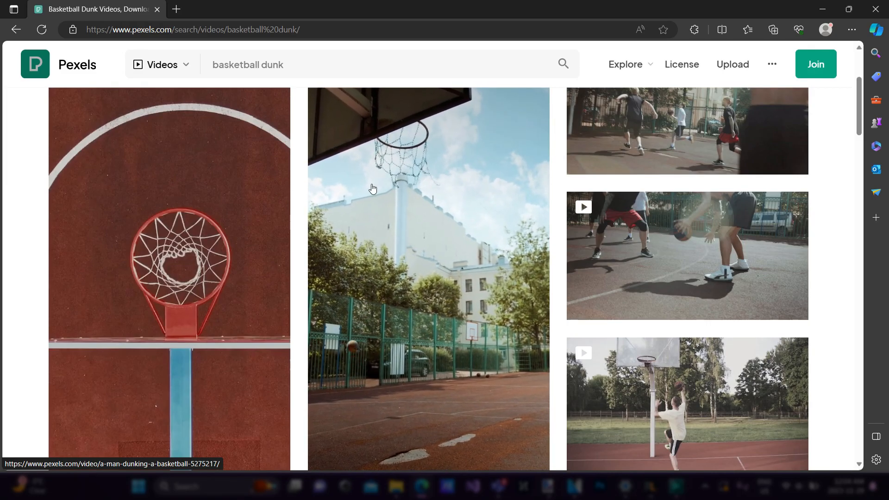
Compare the moving previews of the basketball dunk results to choose a clip suitable for editing
scroll(365, 271, "up", 3)
scroll(365, 271, "down", 9)
scroll(346, 218, "up", 4)
scroll(347, 142, "up", 2)
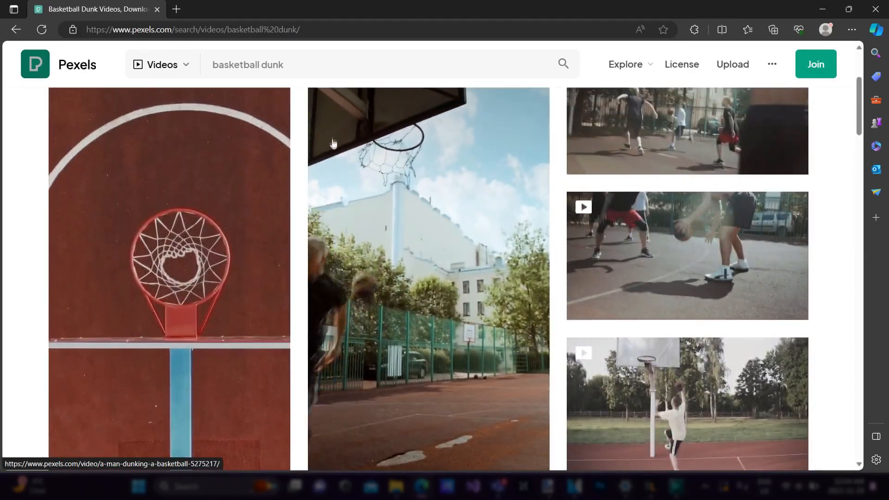
mouse_move(277, 401)
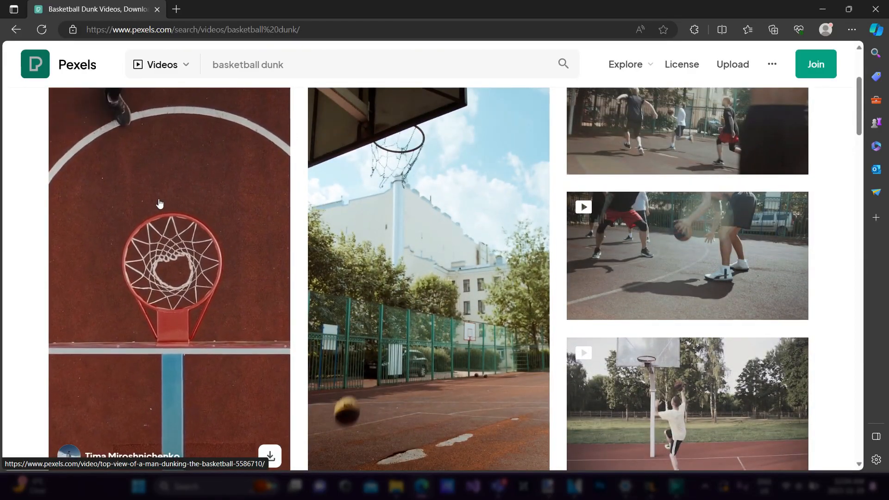
scroll(241, 195, "down", 4)
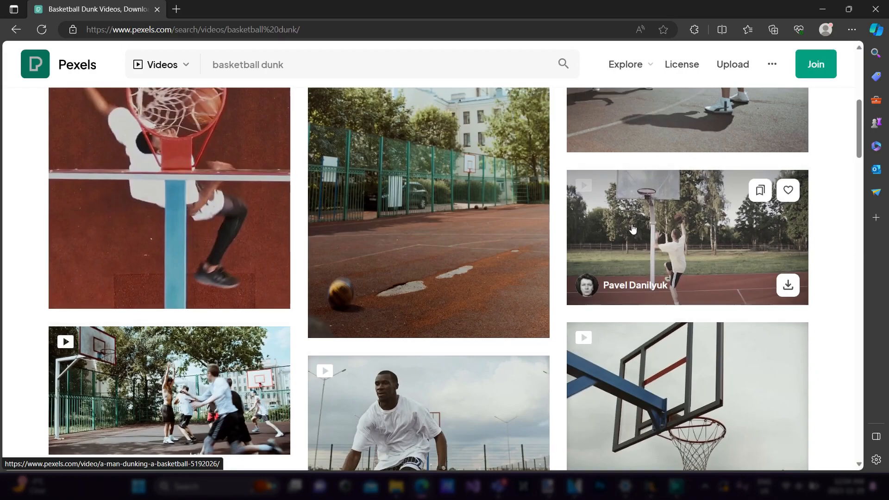
scroll(602, 227, "up", 8)
mouse_move(571, 227)
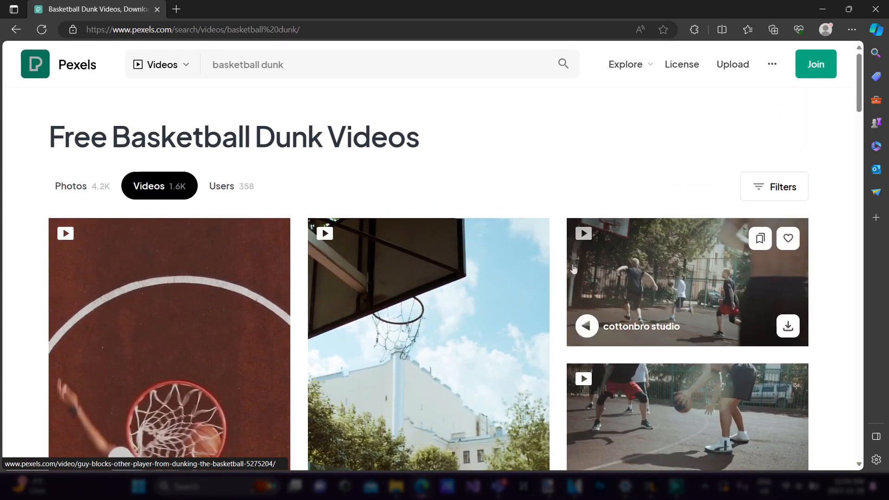
scroll(807, 259, "down", 4)
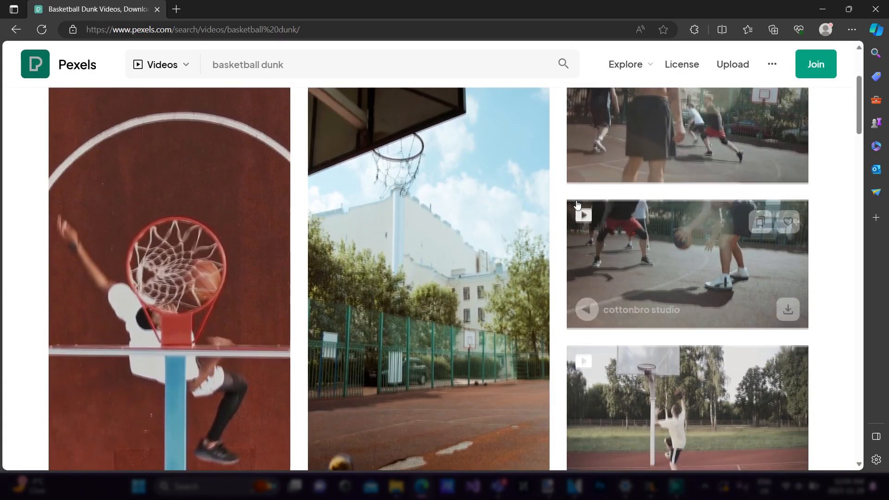
scroll(586, 209, "down", 4)
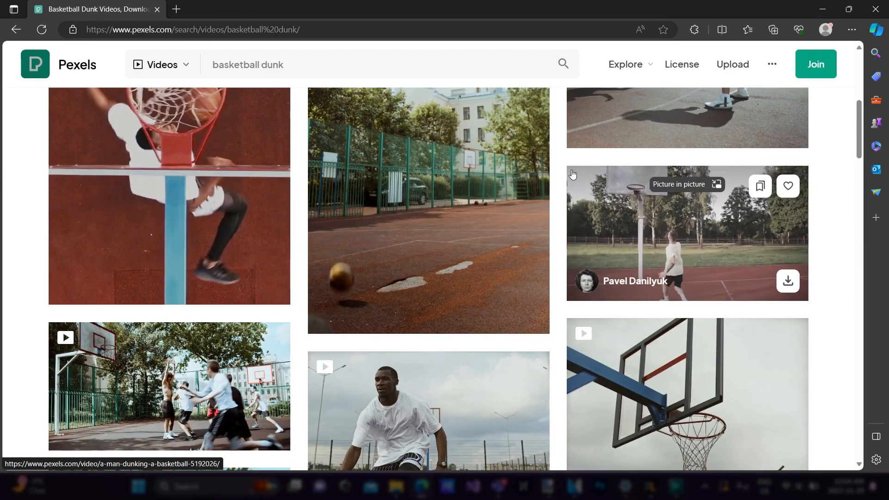
scroll(579, 194, "down", 4)
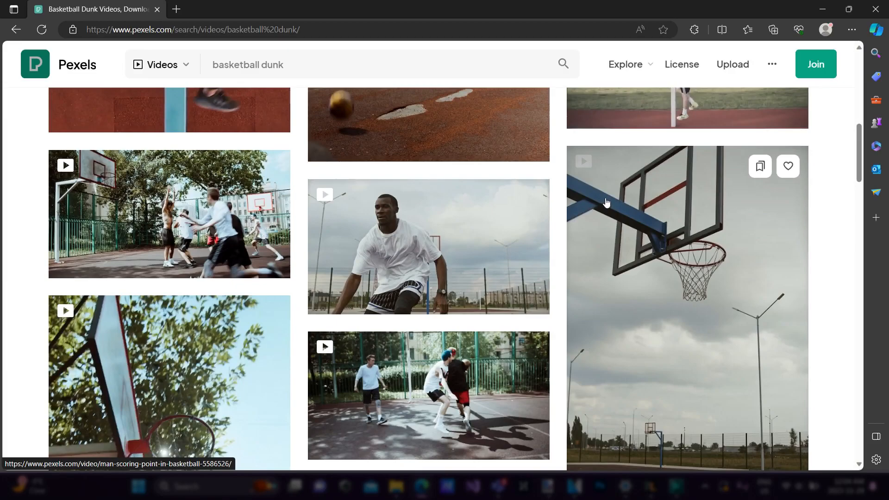
scroll(606, 203, "up", 4)
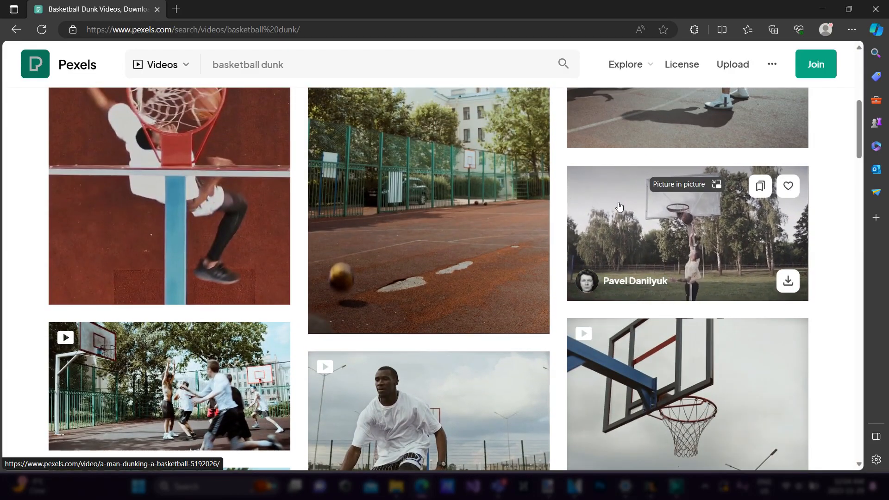
scroll(609, 185, "down", 4)
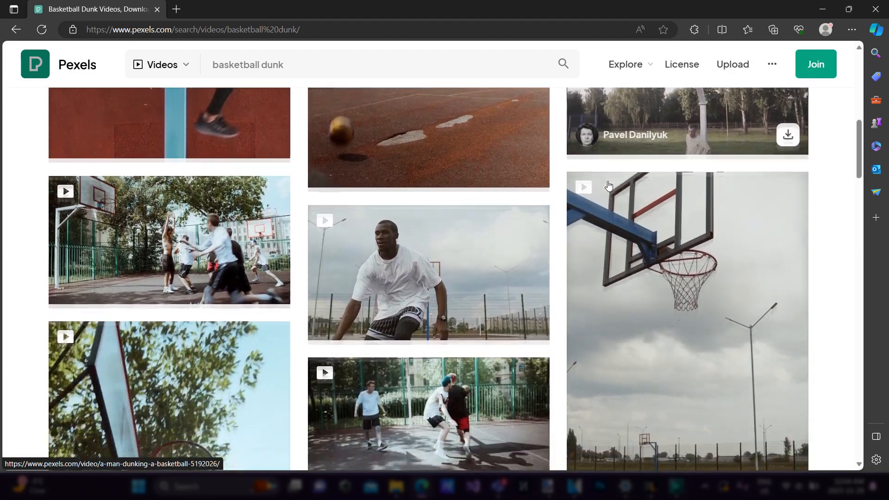
scroll(272, 192, "down", 4)
scroll(273, 192, "down", 4)
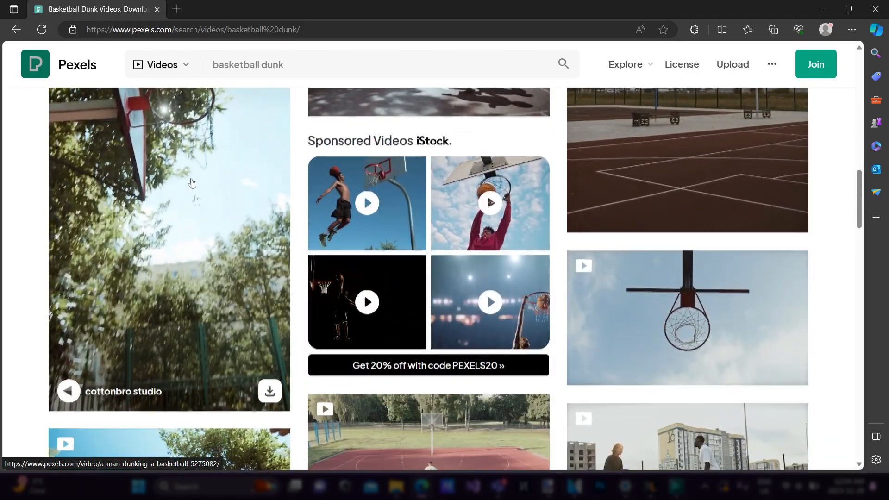
scroll(208, 173, "up", 4)
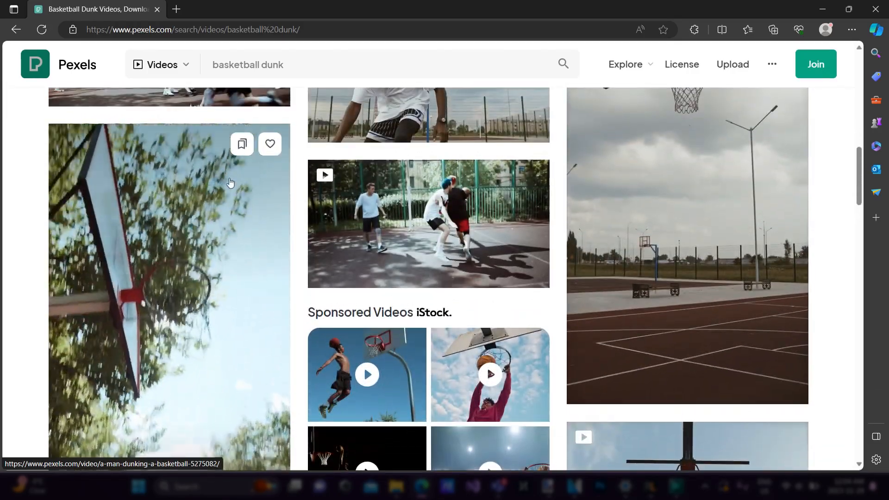
scroll(516, 187, "down", 8)
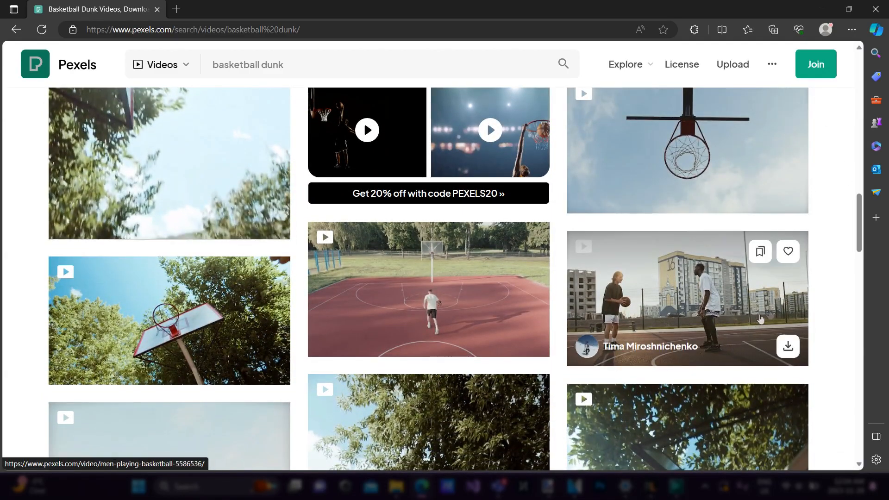
scroll(356, 369, "down", 7)
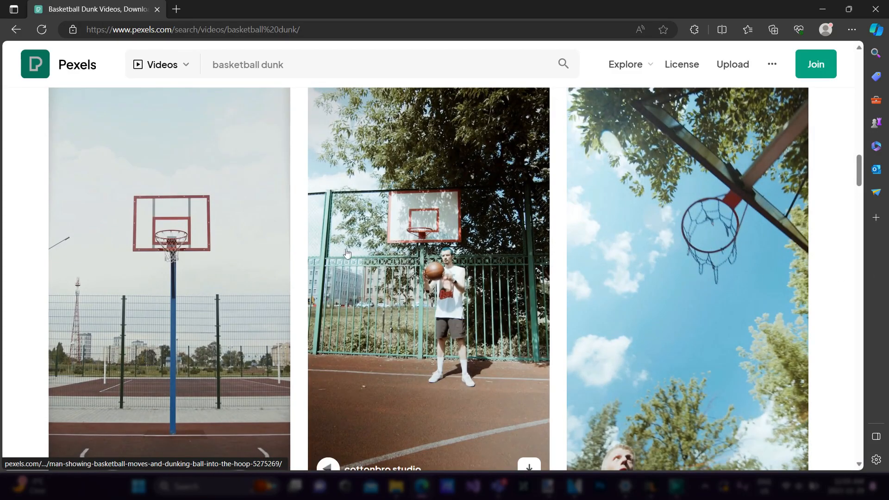
scroll(337, 239, "down", 7)
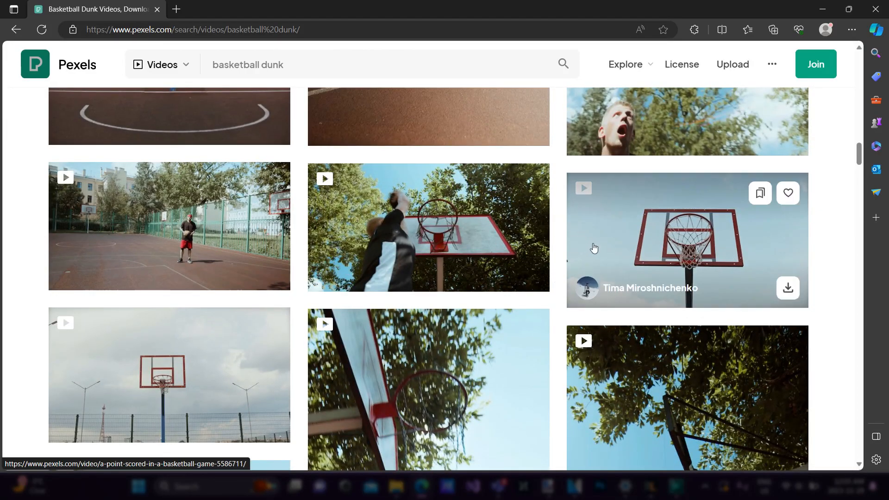
scroll(463, 241, "up", 10)
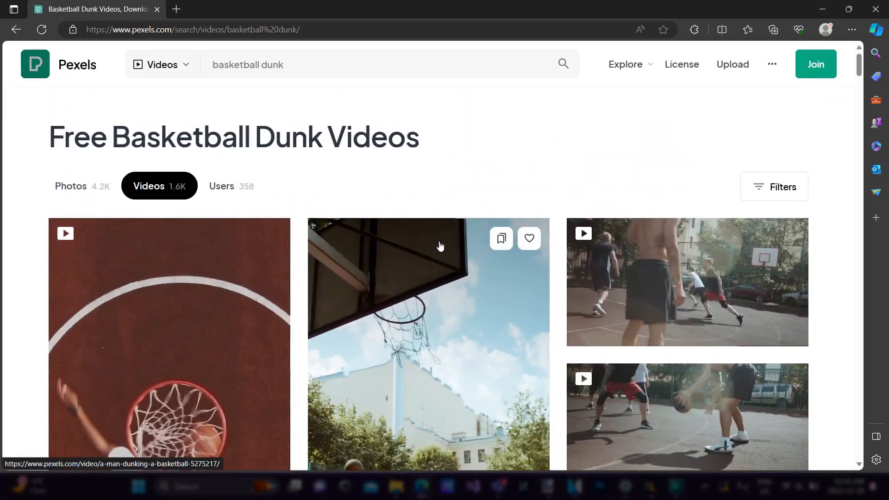
scroll(439, 245, "down", 3)
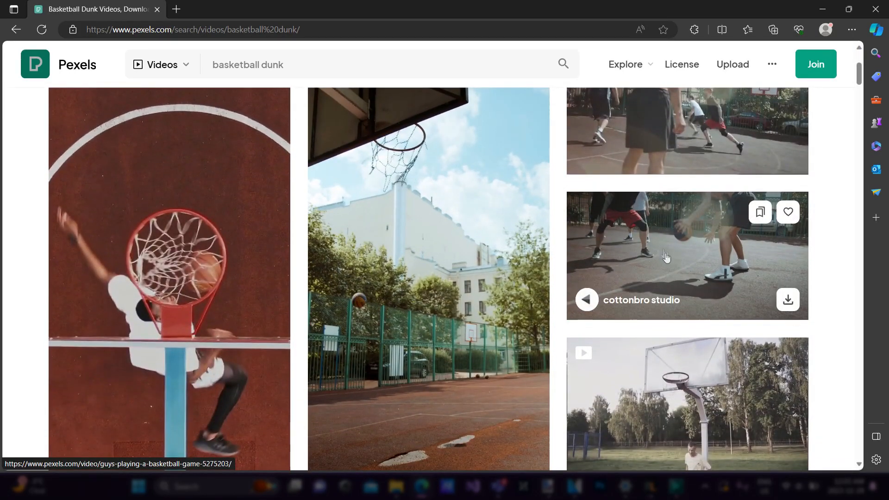
scroll(572, 178, "up", 3)
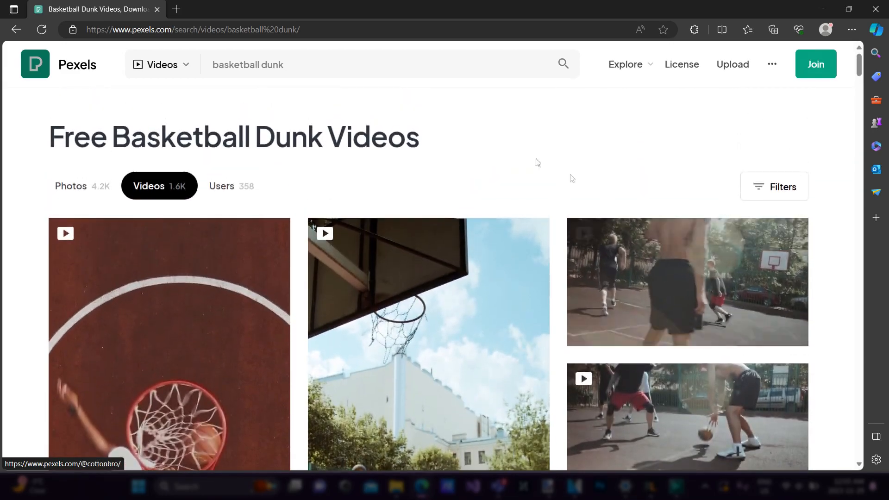
scroll(661, 194, "down", 3)
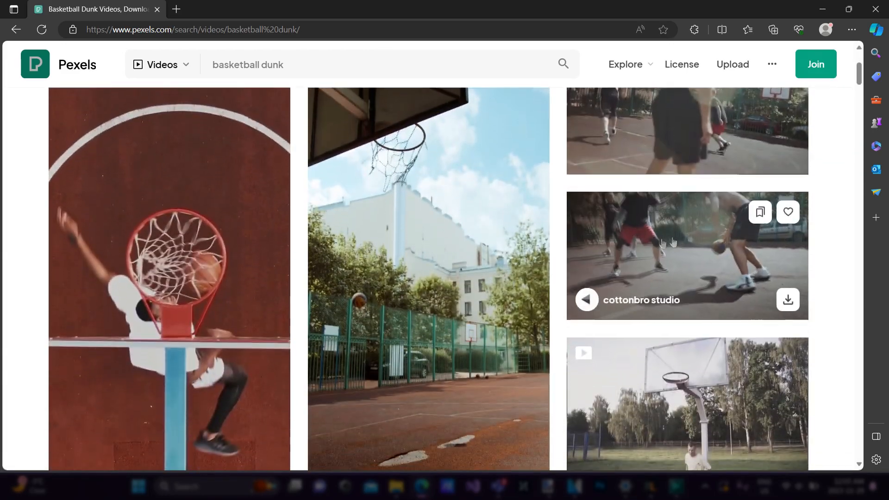
Open the "Guys Playing a Basketball Game" video from the results and skip ahead in its playback to preview it
left_click(661, 267)
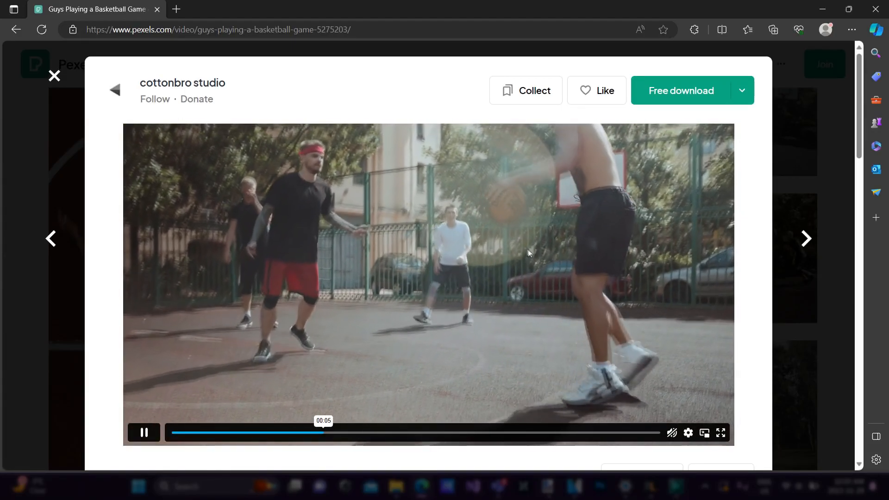
left_click_drag(423, 436, 511, 433)
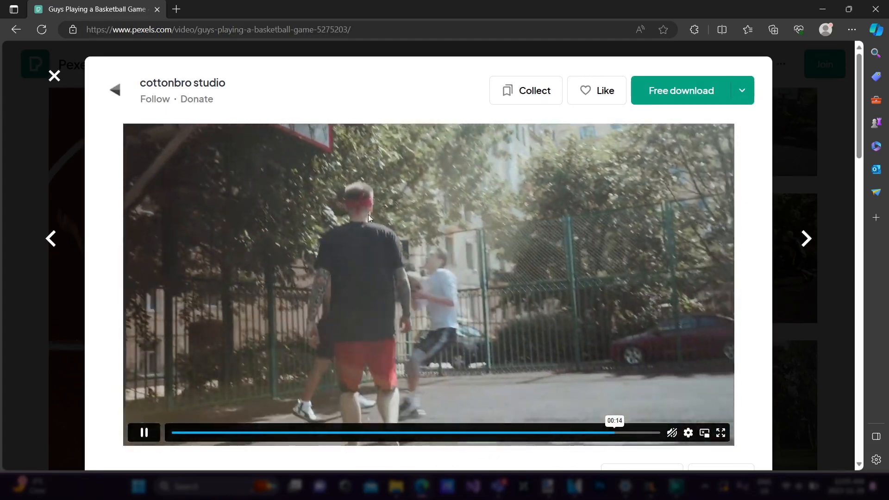
scroll(317, 179, "down", 3)
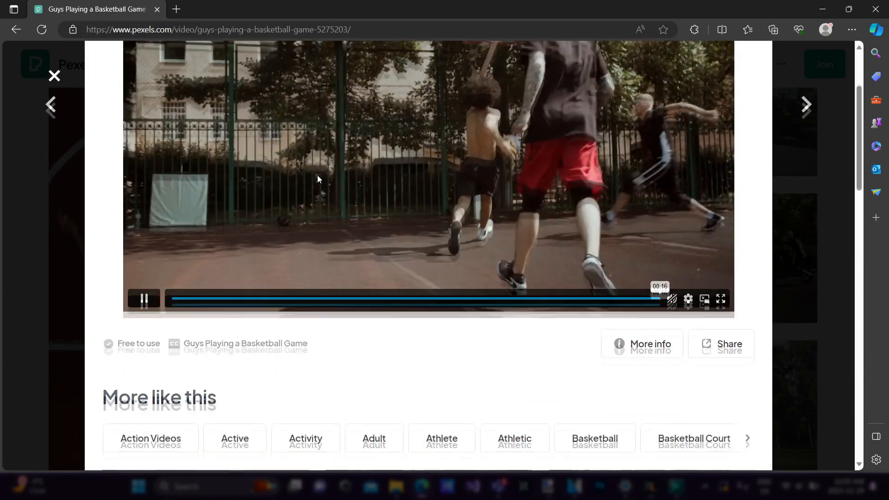
scroll(318, 178, "up", 3)
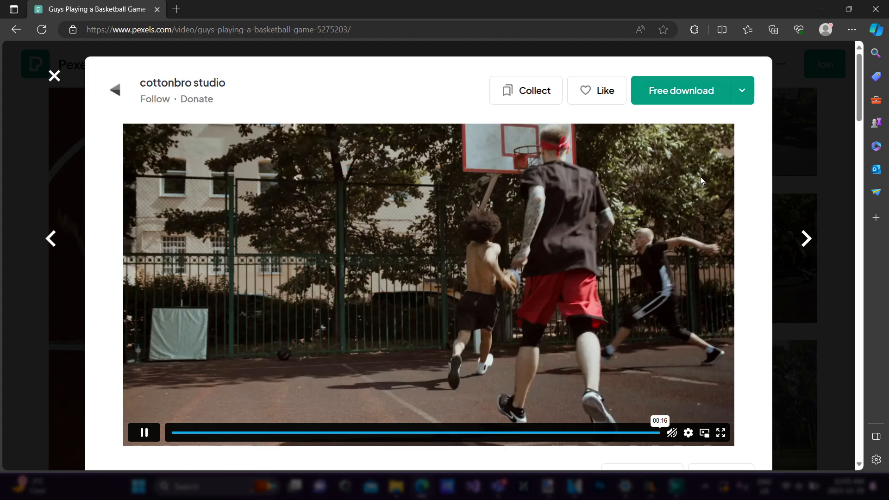
Download the clip in the Full HD 2048×1080 size and dismiss the donation pop-up
left_click(742, 93)
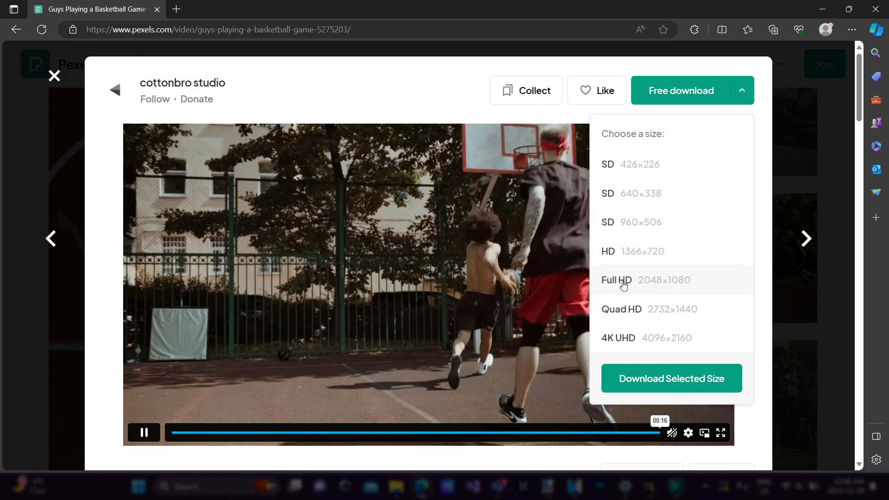
left_click(724, 279)
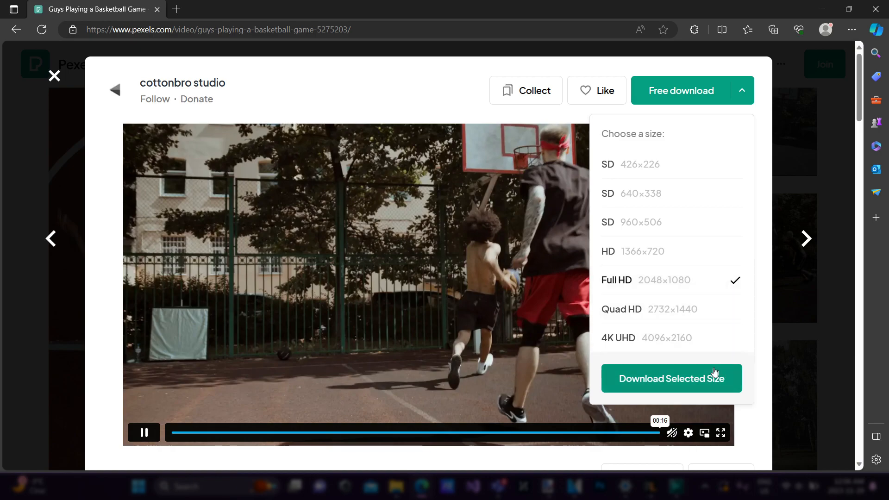
left_click(690, 385)
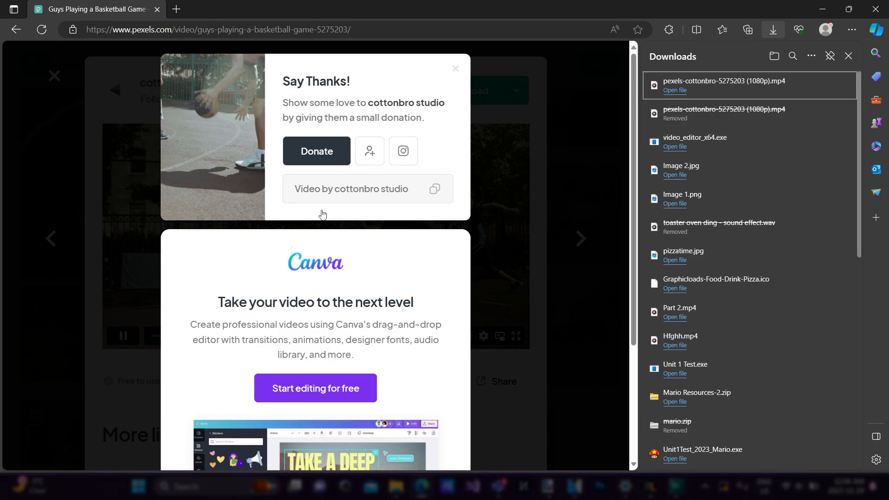
left_click(456, 71)
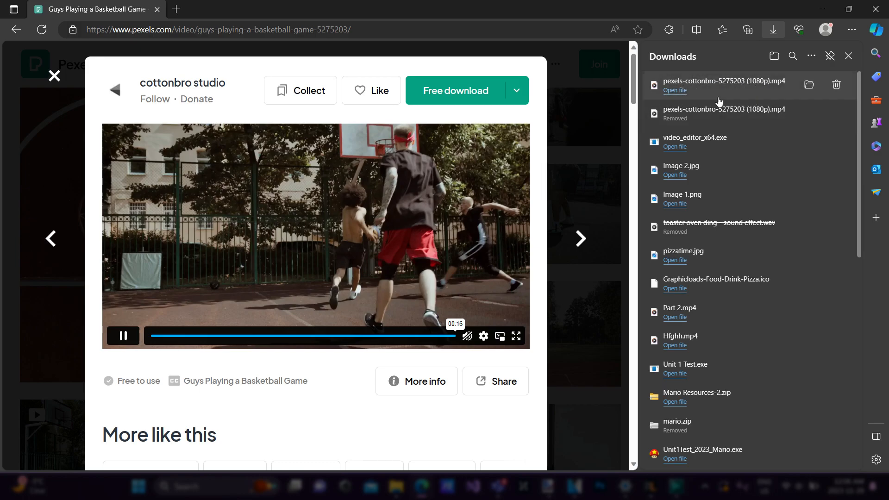
Show the downloaded MP4 in its Downloads folder and rename the file as Basketball2
left_click(809, 86)
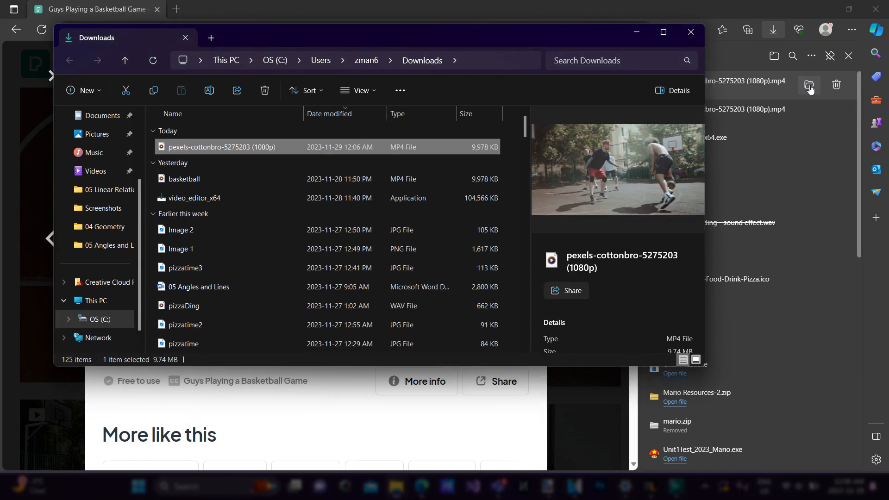
right_click(241, 147)
left_click(215, 147)
right_click(214, 147)
left_click(270, 148)
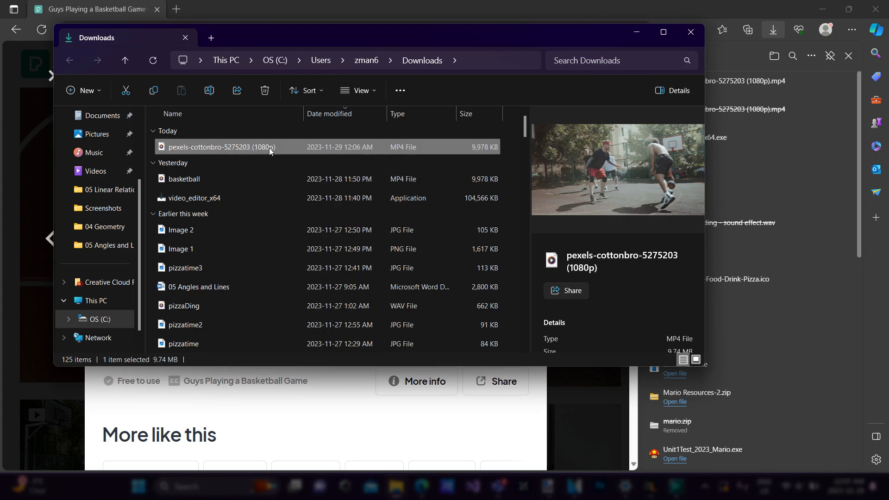
right_click(224, 146)
left_click(211, 146)
right_click(211, 145)
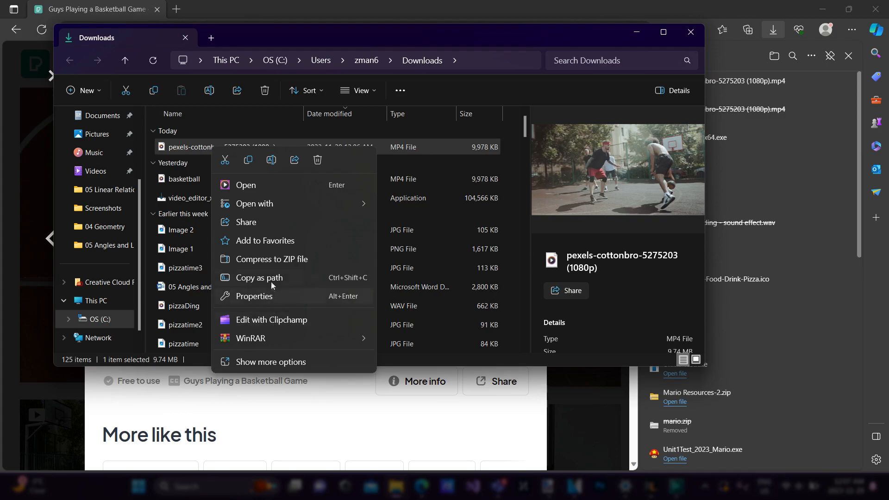
left_click(272, 160)
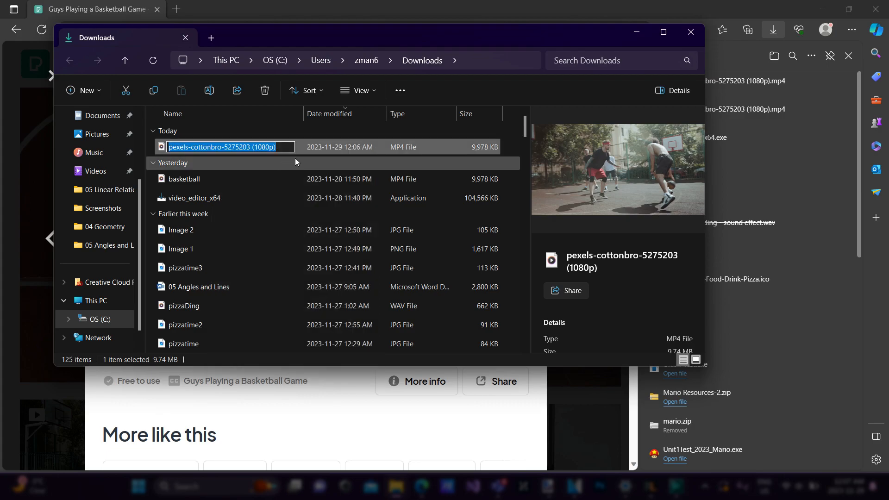
type("Basketball")
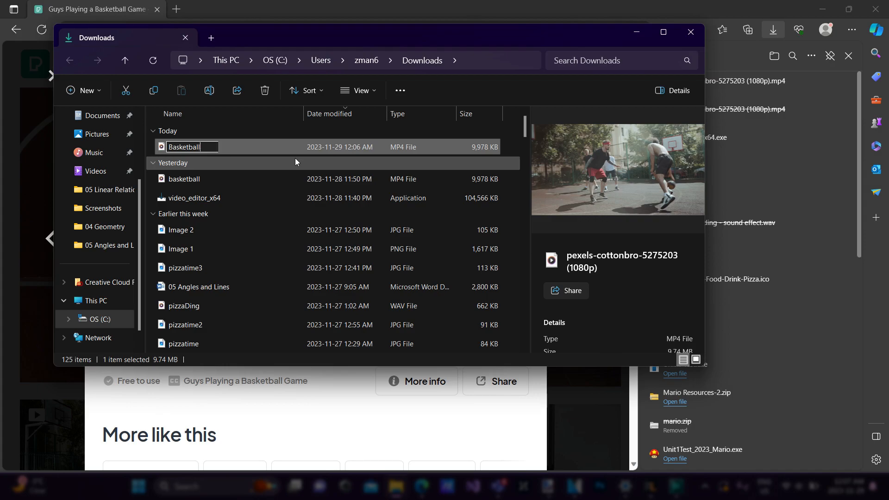
type("2")
key("Return")
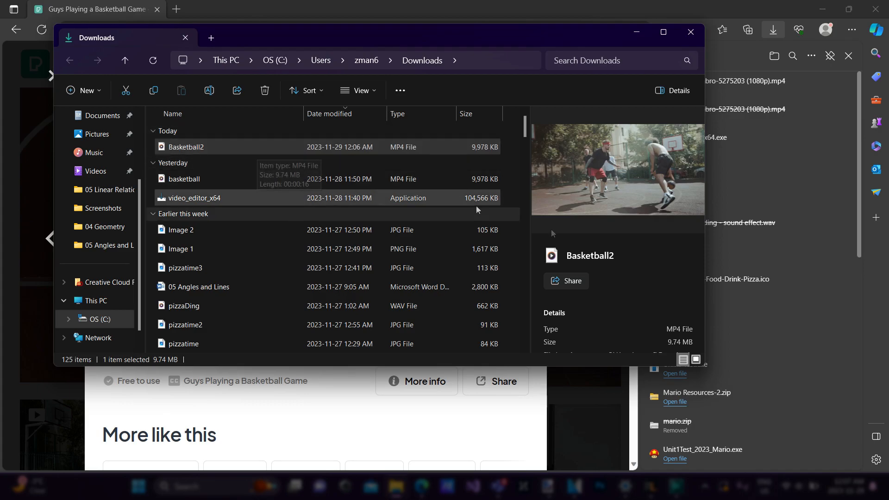
Switch to VSDC Video Editor and add the Basketball2 video from the Downloads folder at the start of the Scene 0 timeline
left_click(677, 487)
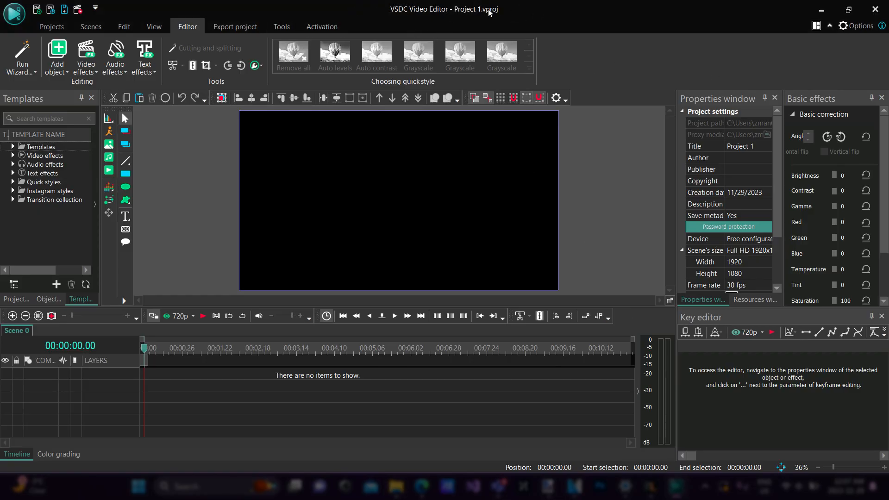
left_click(397, 486)
left_click_drag(437, 44, 667, 40)
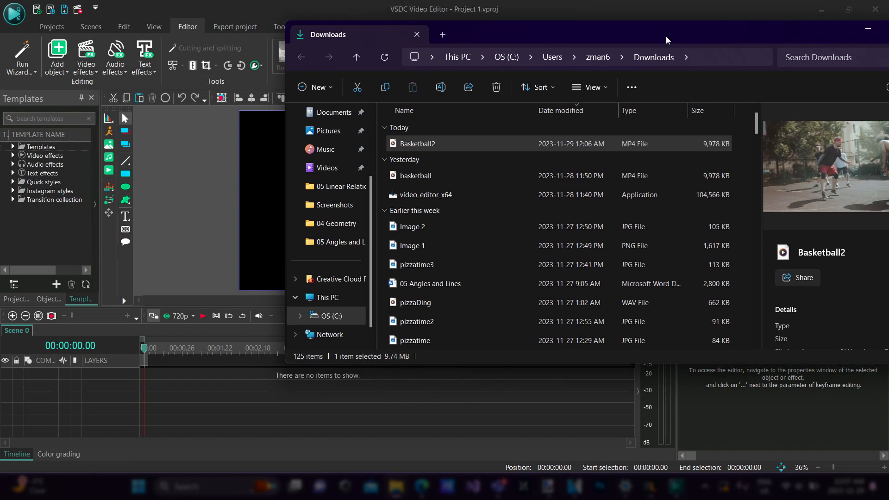
left_click_drag(413, 142, 248, 353)
left_click_drag(329, 424, 237, 398)
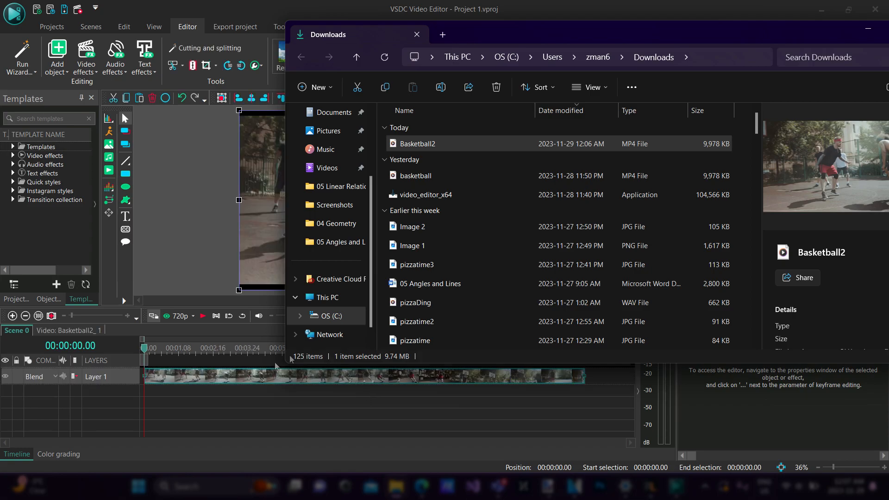
Review the Basketball2 clip on the Scene 0 timeline by playing it and scrubbing between its start and end
left_click(229, 408)
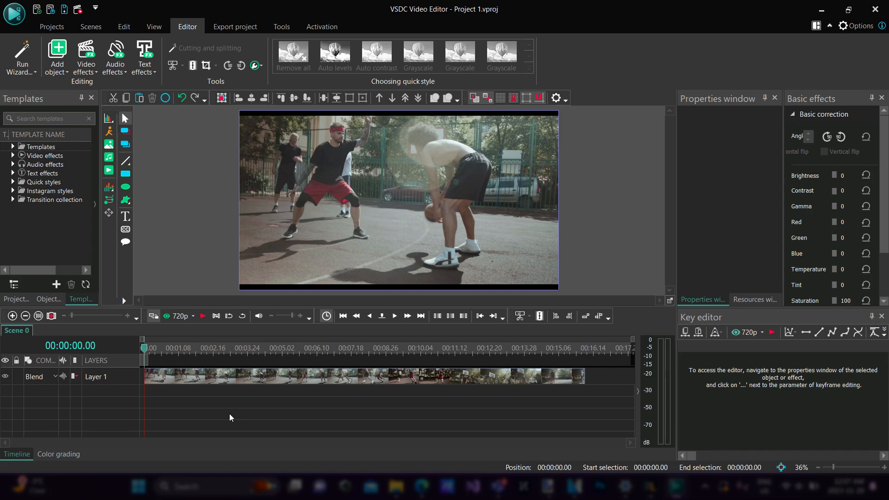
key("space")
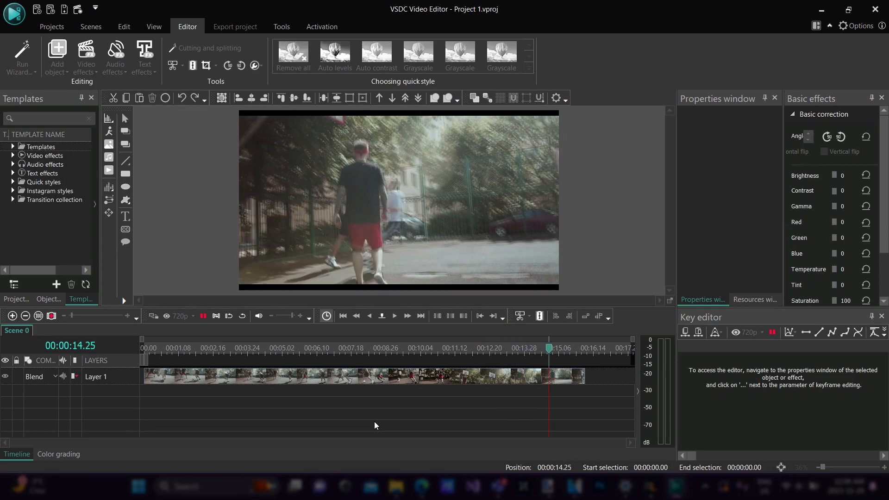
key("space")
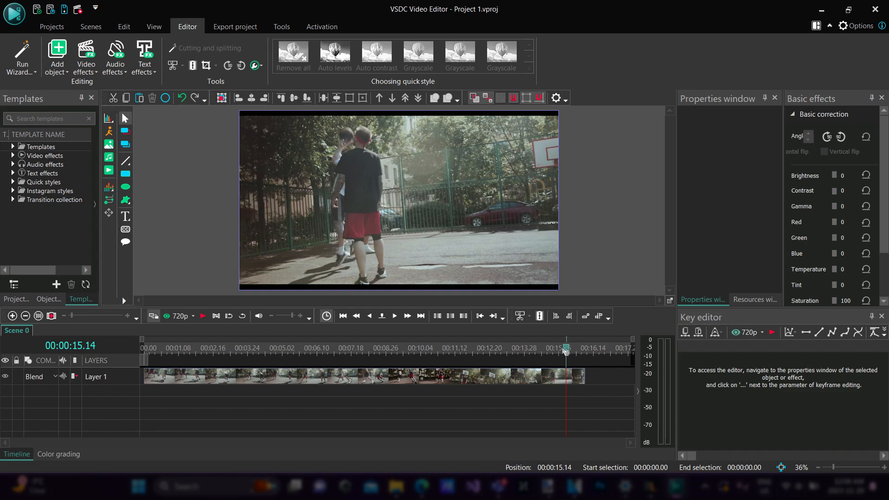
left_click_drag(567, 351, 144, 350)
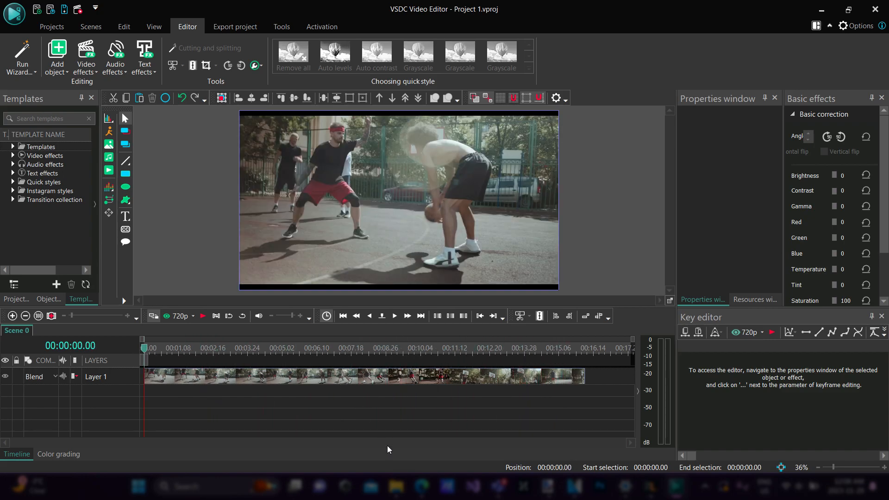
key("space")
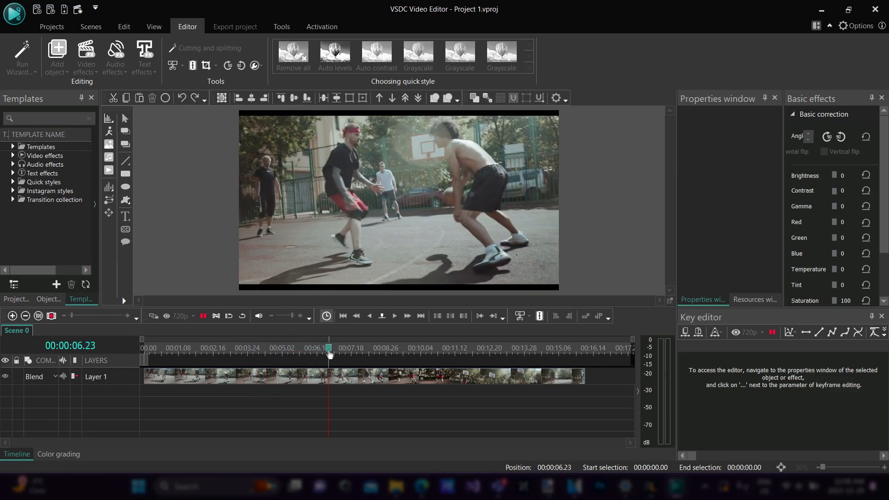
key("space")
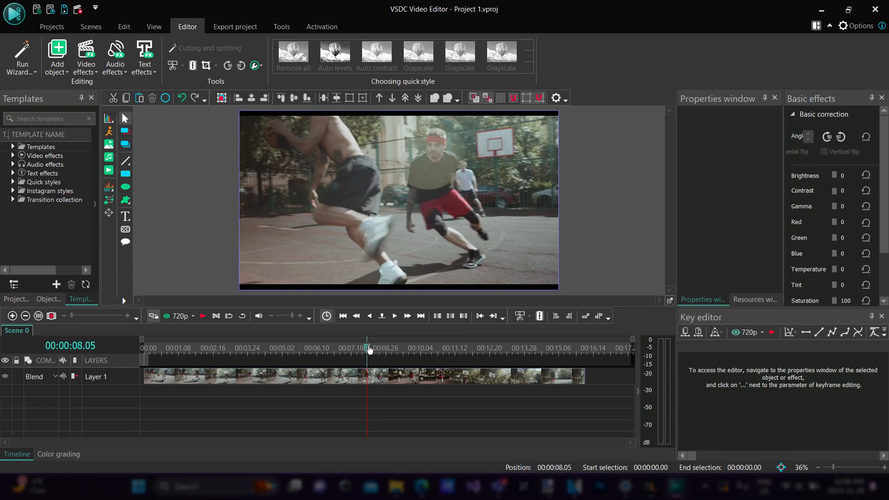
left_click_drag(368, 350, 574, 350)
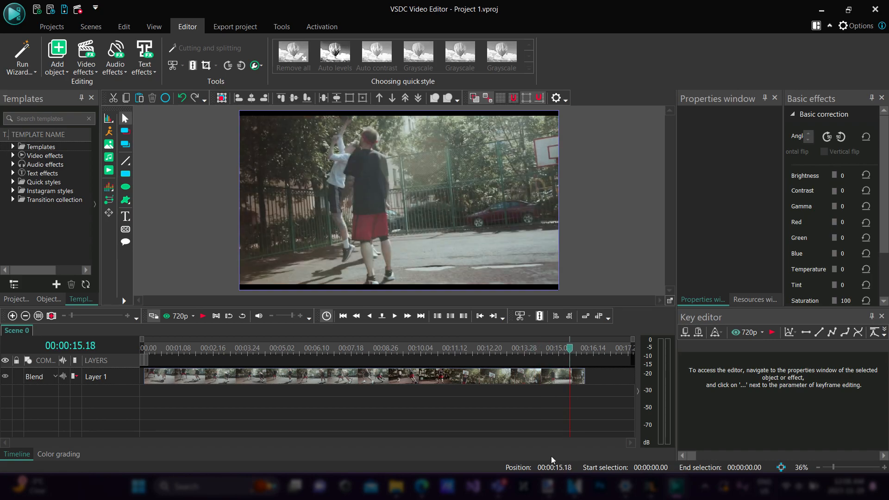
key("space")
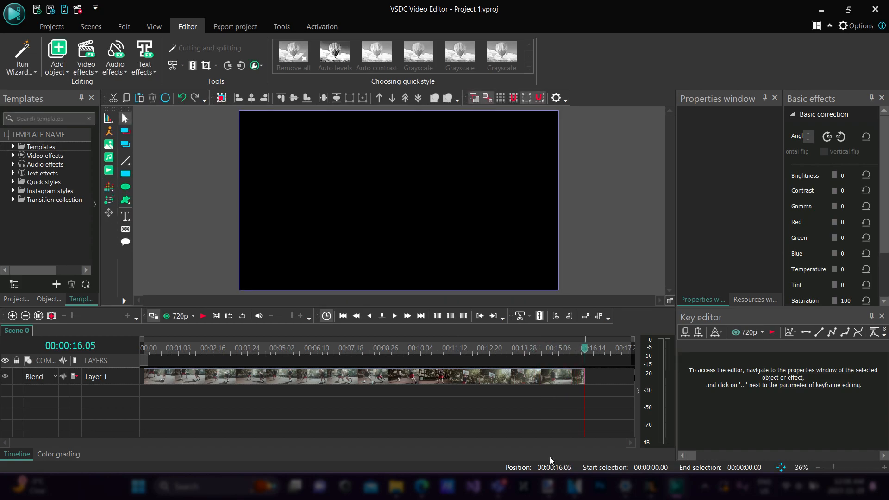
Replay the Basketball2 clip from the start and scrub through its middle to find a suitable cut point
left_click(597, 363)
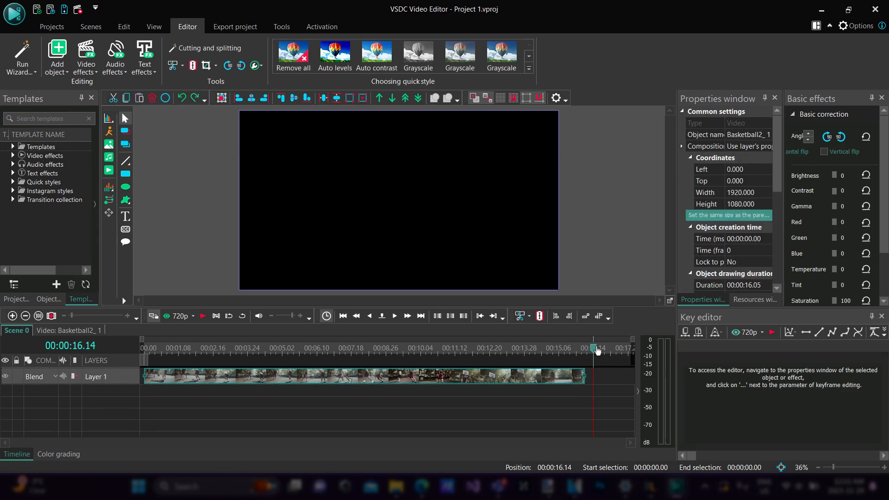
left_click_drag(594, 350, 145, 350)
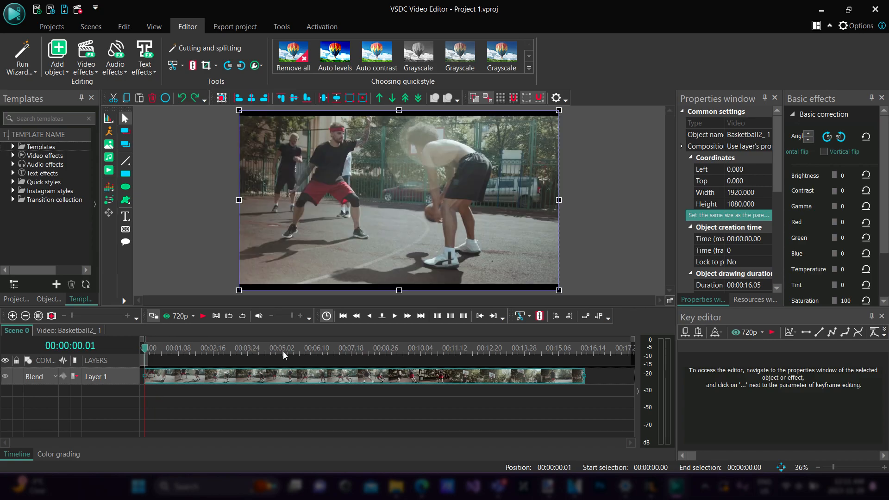
key("space")
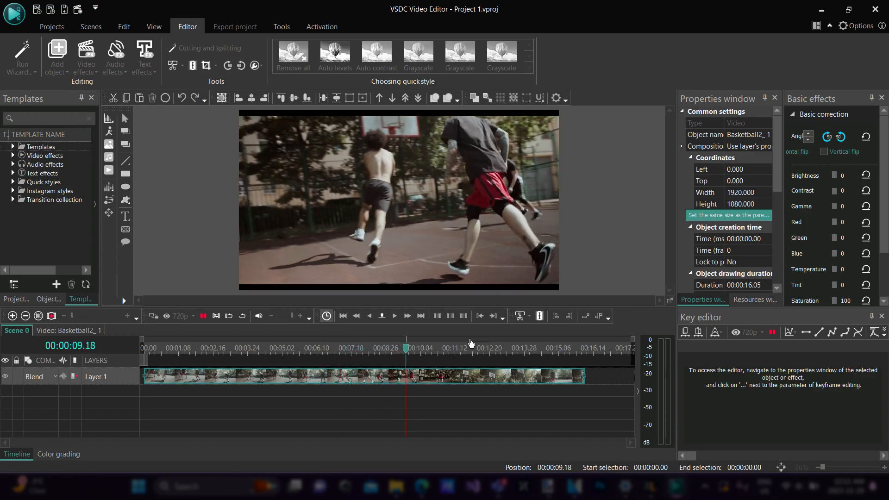
left_click_drag(445, 351, 411, 352)
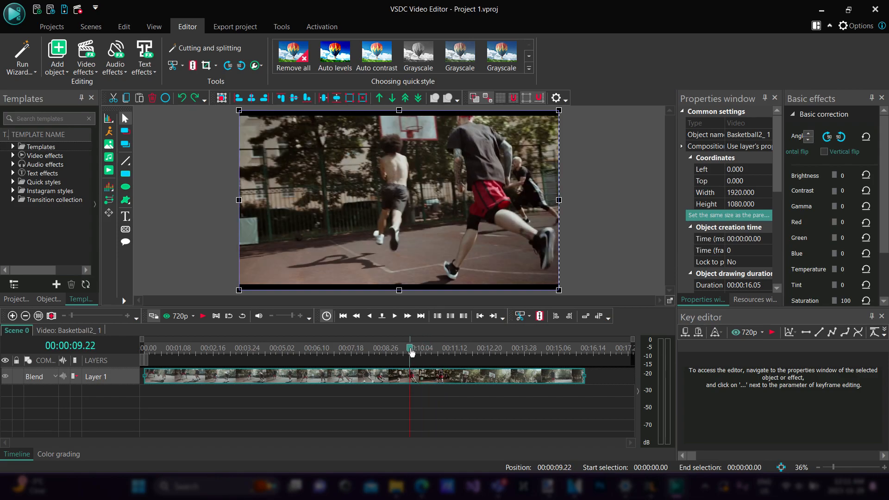
left_click_drag(411, 352, 399, 354)
left_click(395, 315)
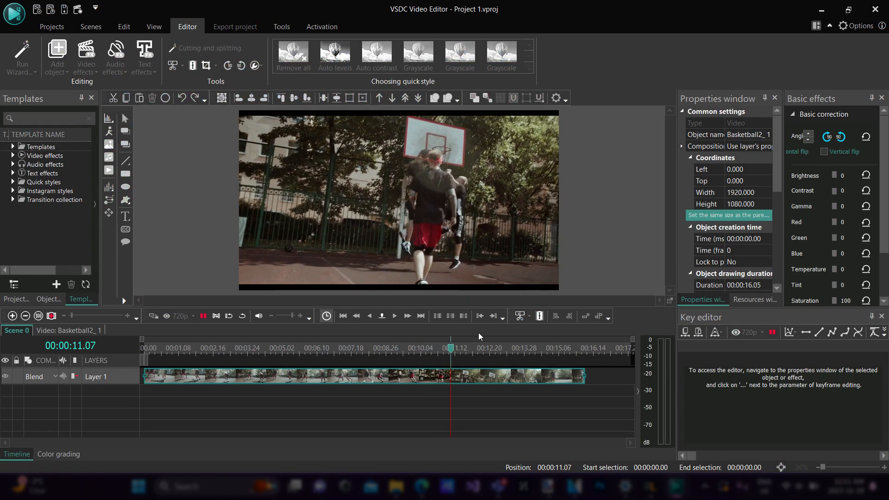
left_click_drag(497, 351, 194, 350)
key("space")
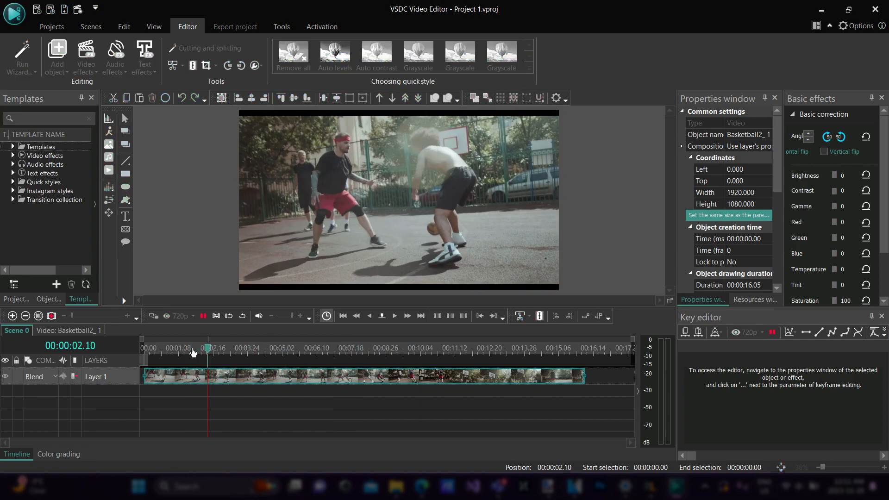
key("space")
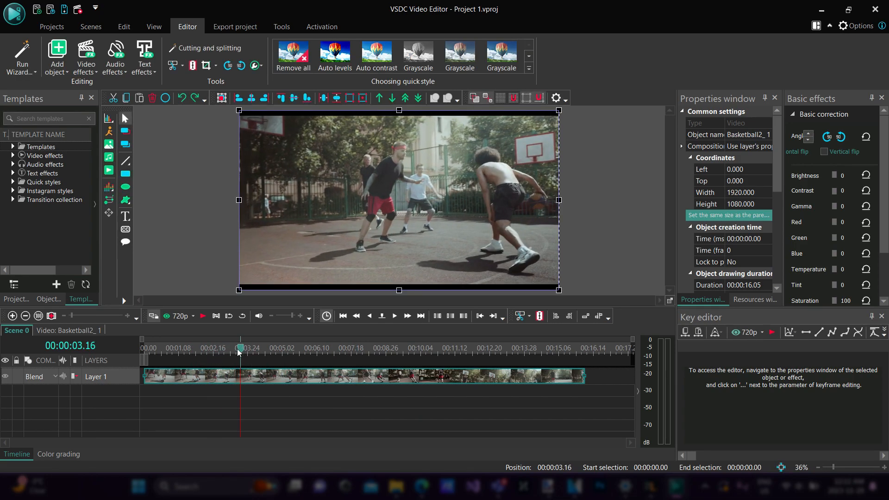
Split the Basketball2 clip into two parts at 00:00:09.01
left_click_drag(242, 352, 392, 352)
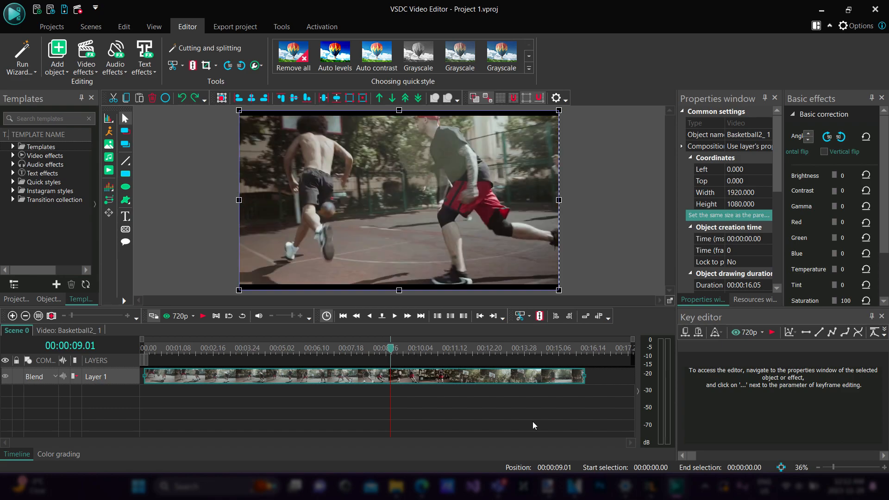
left_click_drag(392, 353, 393, 353)
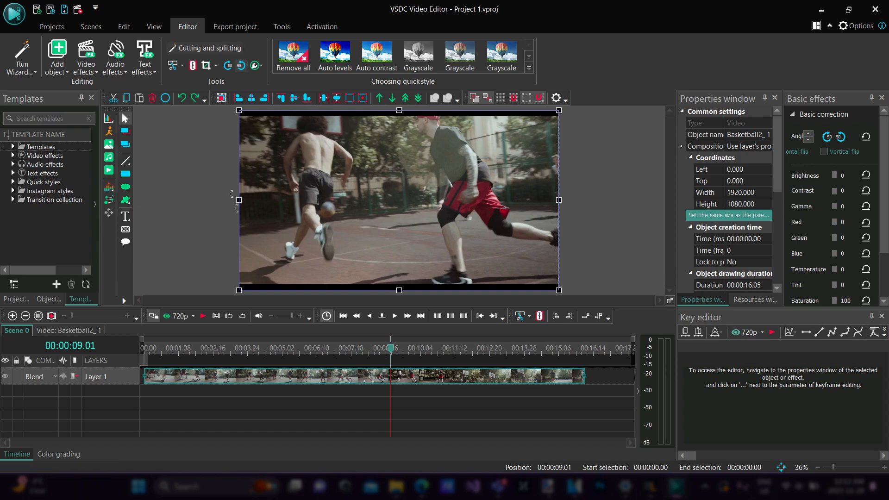
left_click(193, 66)
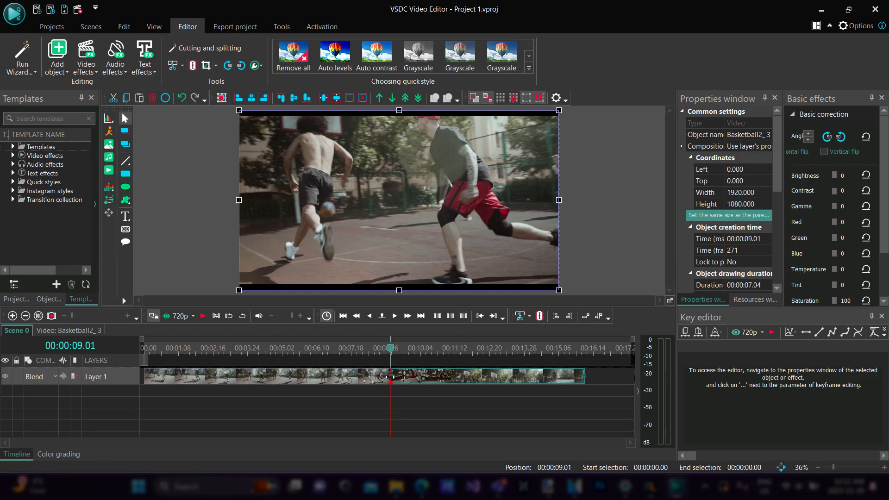
Select the two split segments in turn and move the second one along the timeline to start at 00:00:10.09, leaving a gap
left_click(354, 378)
left_click(406, 380)
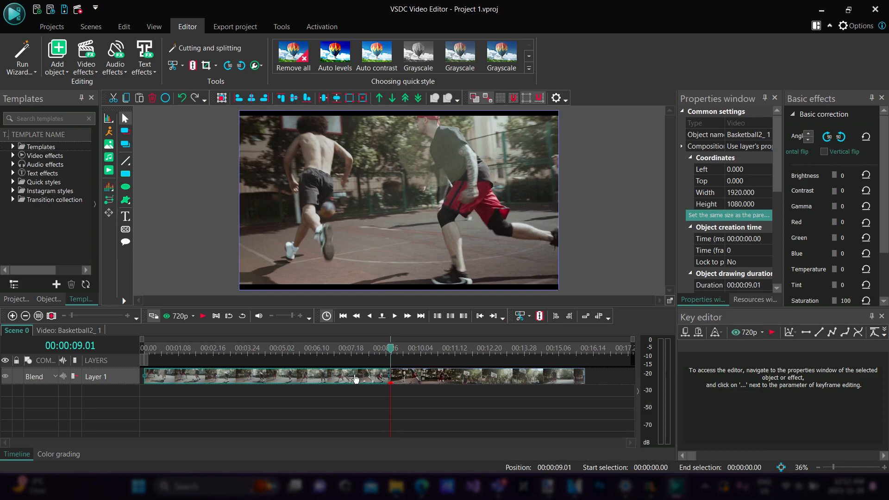
left_click(364, 379)
left_click(414, 379)
left_click(343, 378)
left_click(413, 378)
left_click(362, 380)
left_click_drag(406, 380, 441, 381)
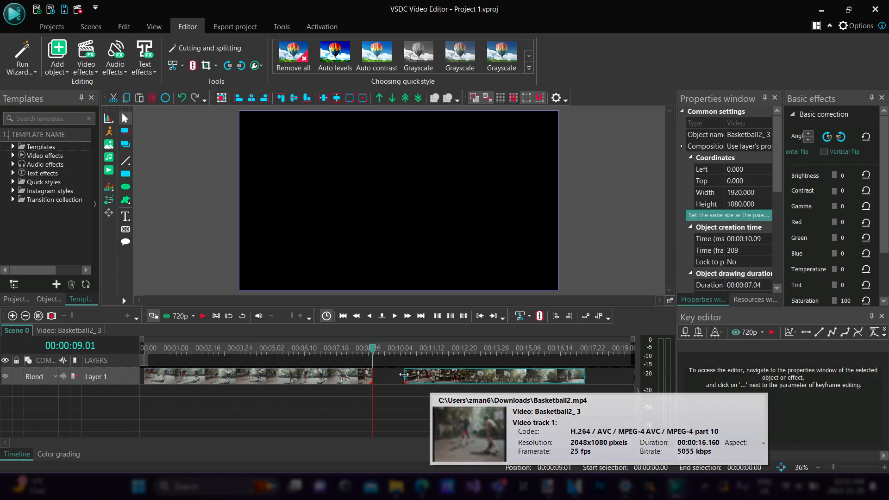
Play a portion of the second segment and then of the first to check each part's content
left_click_drag(374, 354, 404, 354)
key("space")
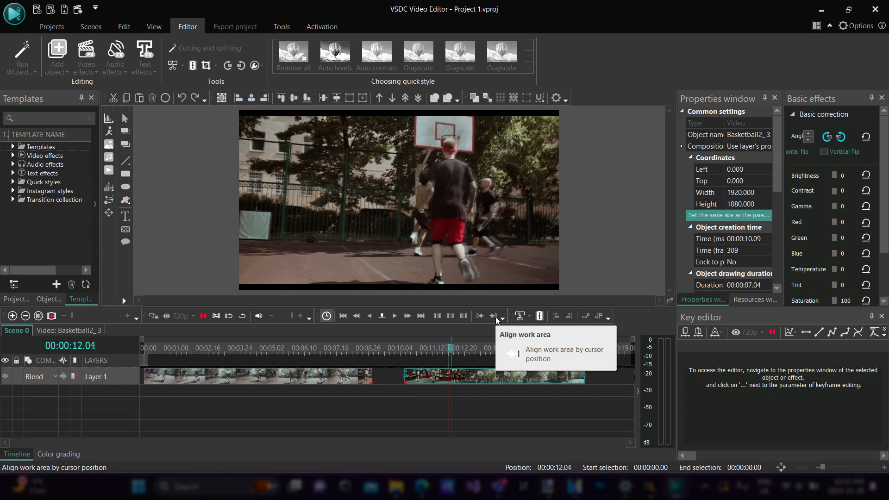
key("space")
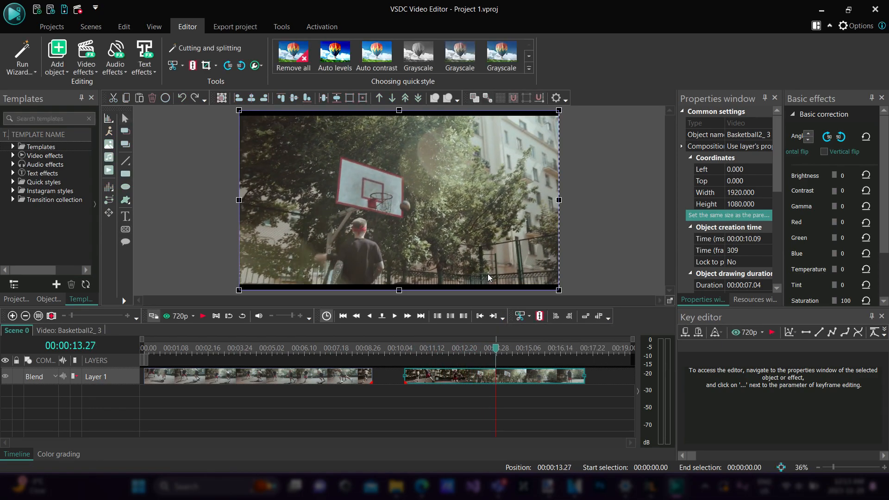
left_click_drag(495, 352, 422, 352)
left_click(232, 380)
left_click(237, 353)
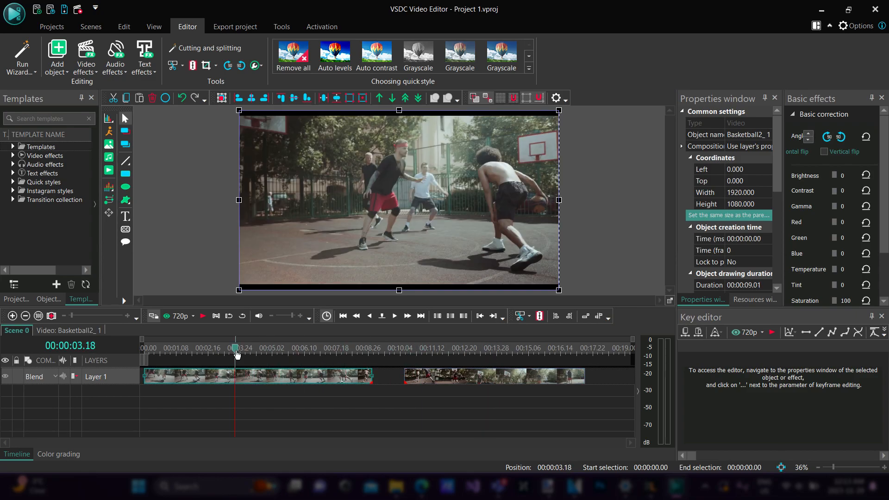
key("space")
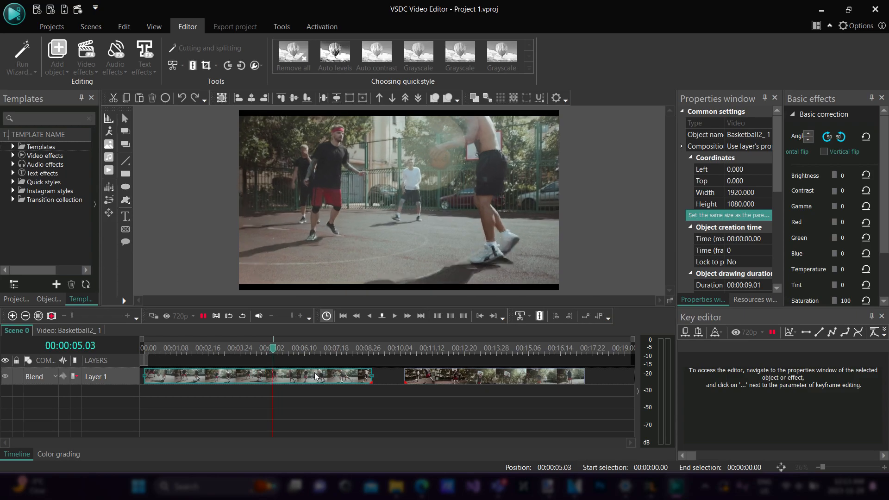
key("space")
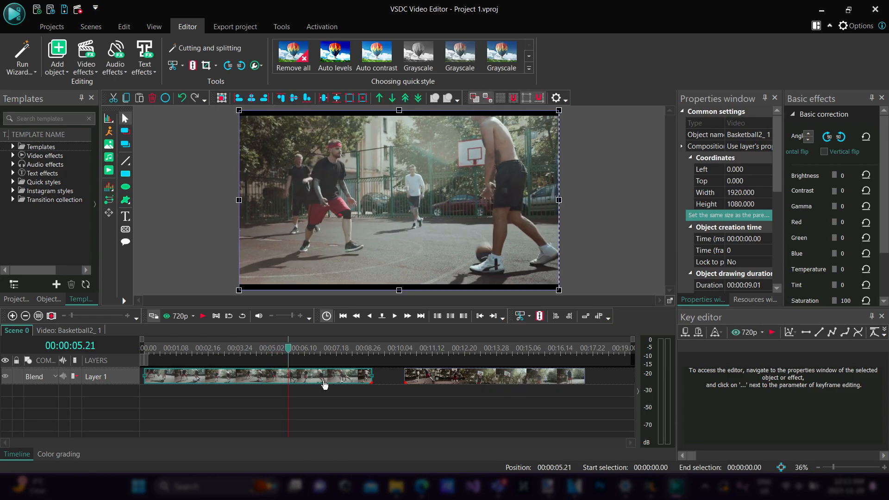
Delete the first segment and move the remaining one to the start of the timeline at 00:00:00.00
right_click(325, 384)
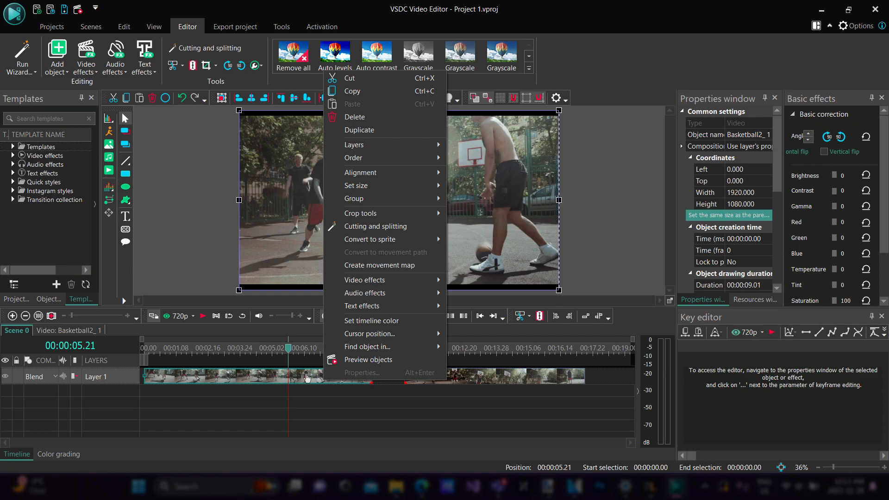
left_click(363, 122)
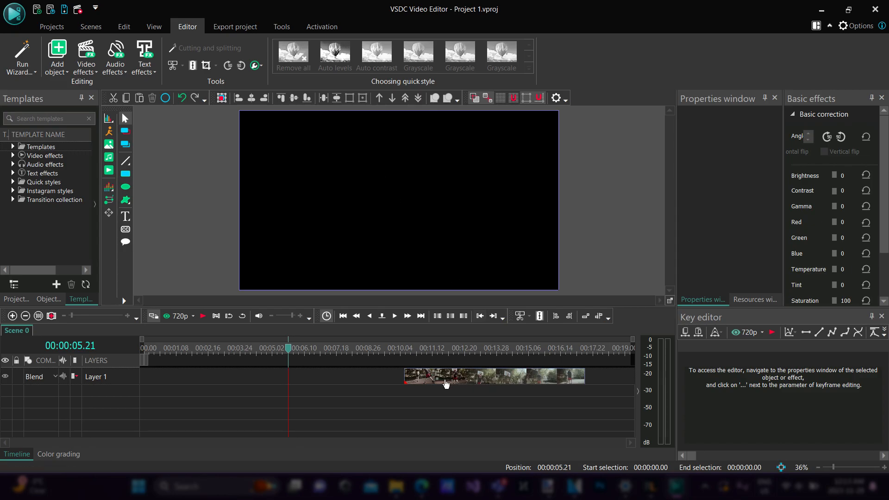
mouse_move(500, 380)
left_click_drag(500, 380, 152, 382)
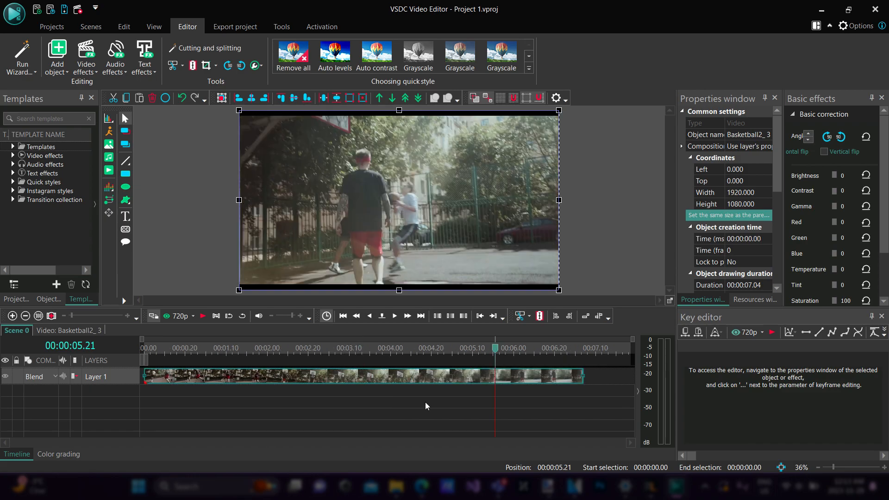
Play the remaining segment from its start, replay its middle and end portions, and place the playhead at 00:00:04.13
mouse_move(444, 384)
left_click_drag(496, 353, 130, 345)
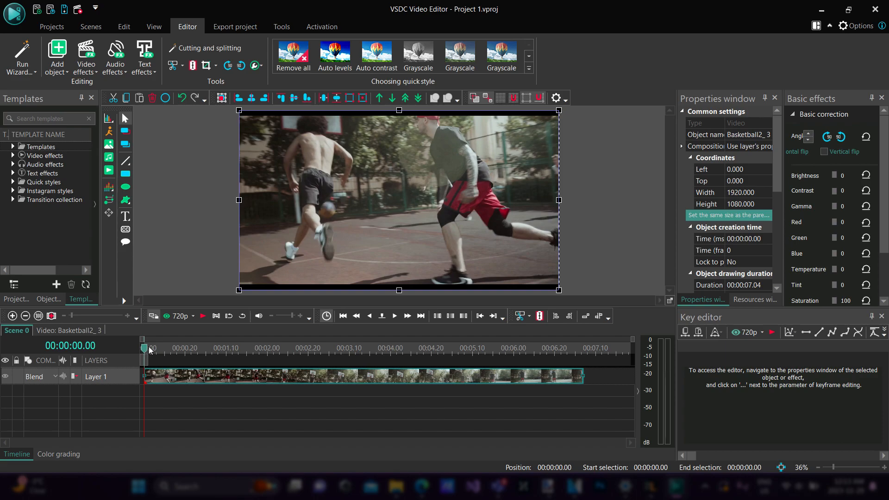
key("space")
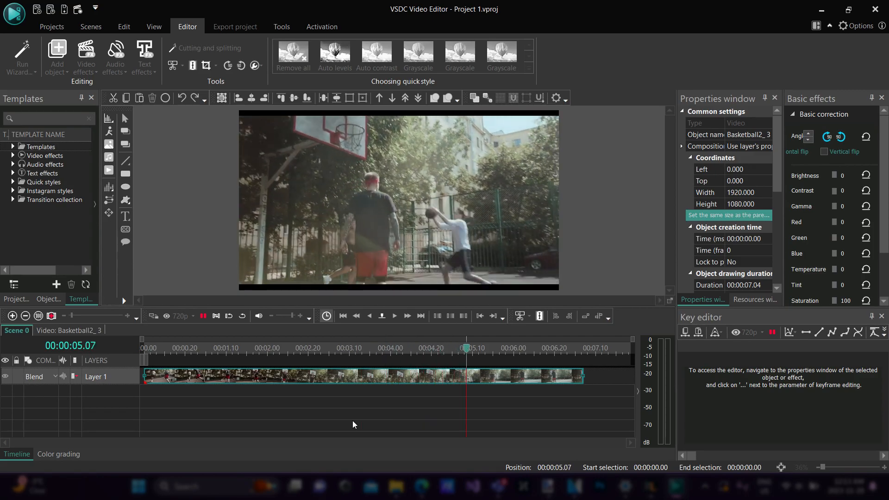
left_click_drag(491, 349, 353, 355)
key("space")
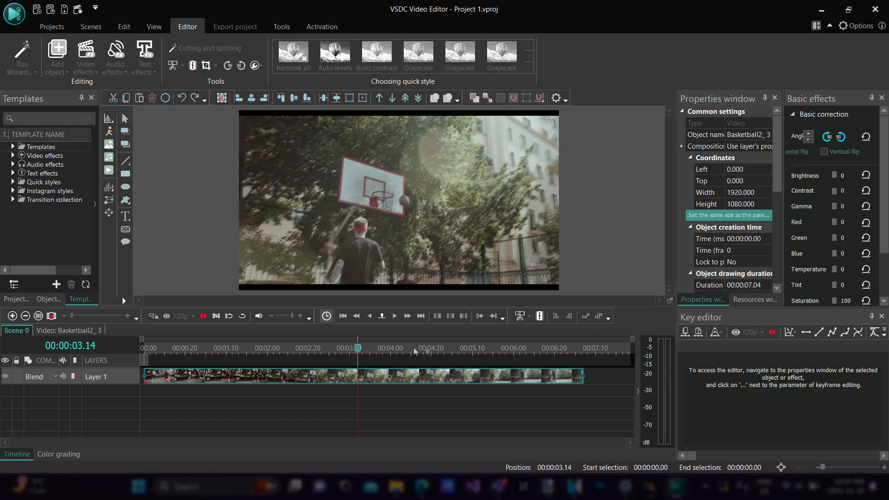
key("space")
key("space")
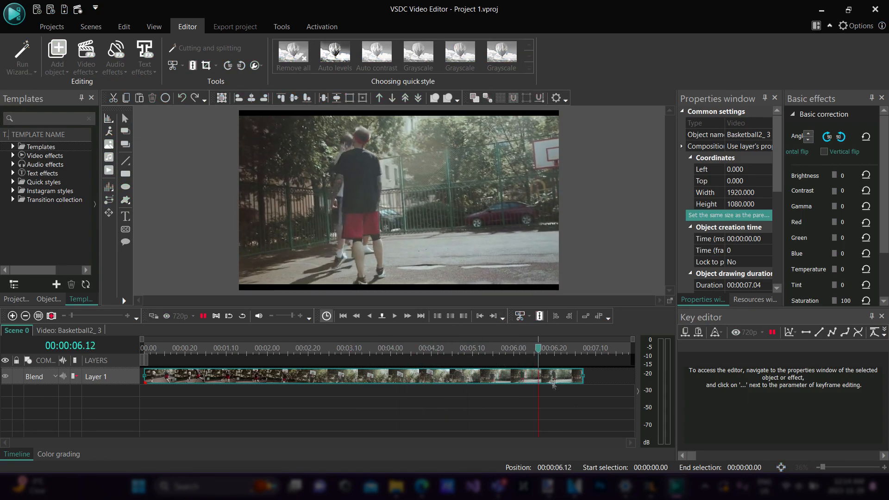
left_click_drag(584, 355, 217, 355)
key("space")
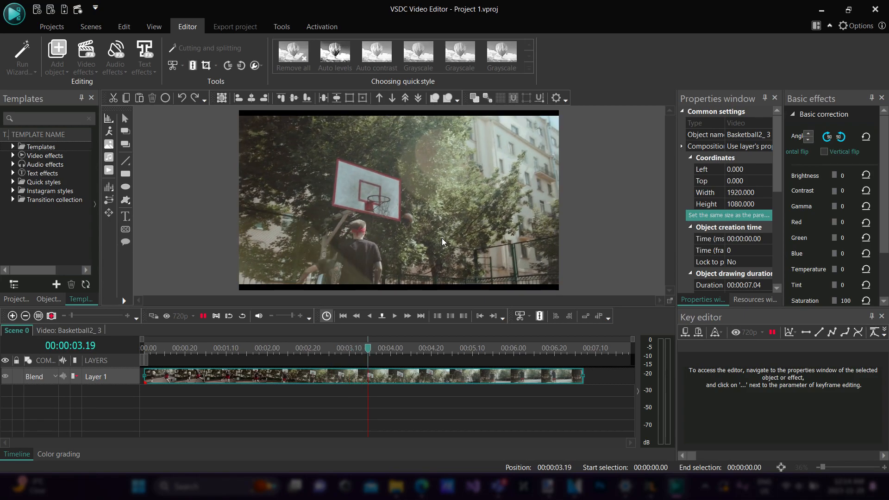
key("space")
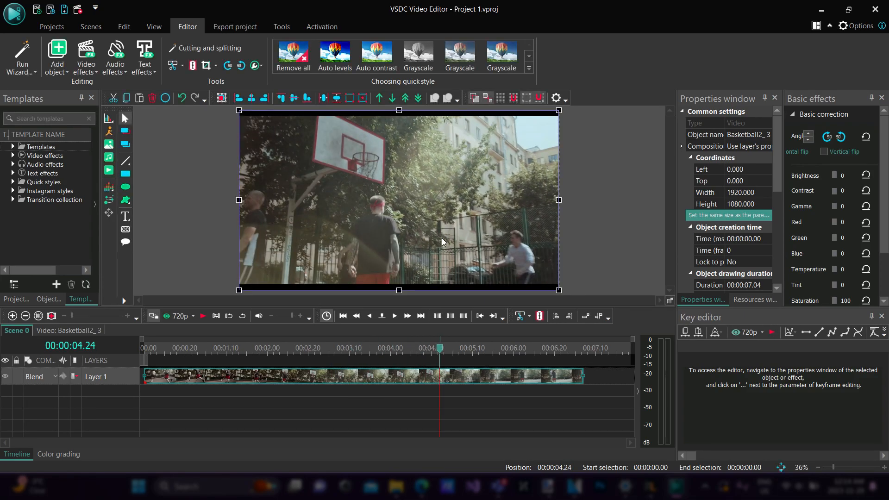
left_click_drag(440, 349, 417, 350)
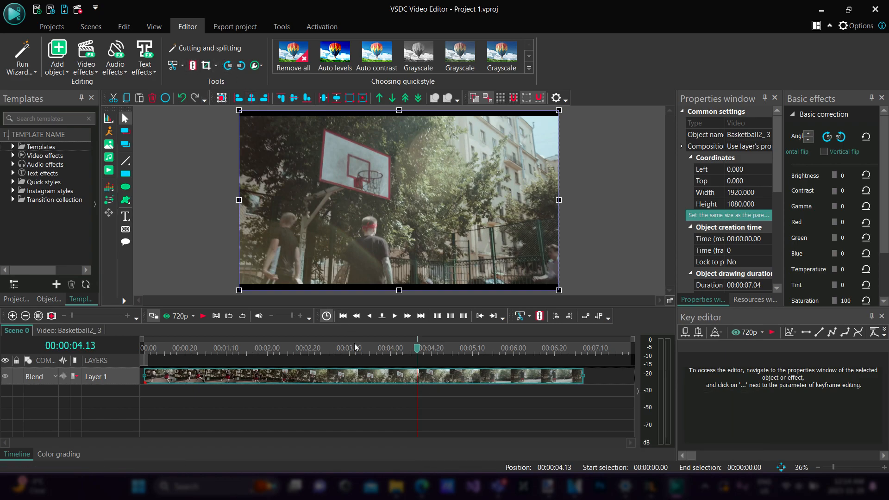
Split the clip at 00:00:04.13, pull the second part away to start at 00:00:04.22, and delete it
key("ctrl+k")
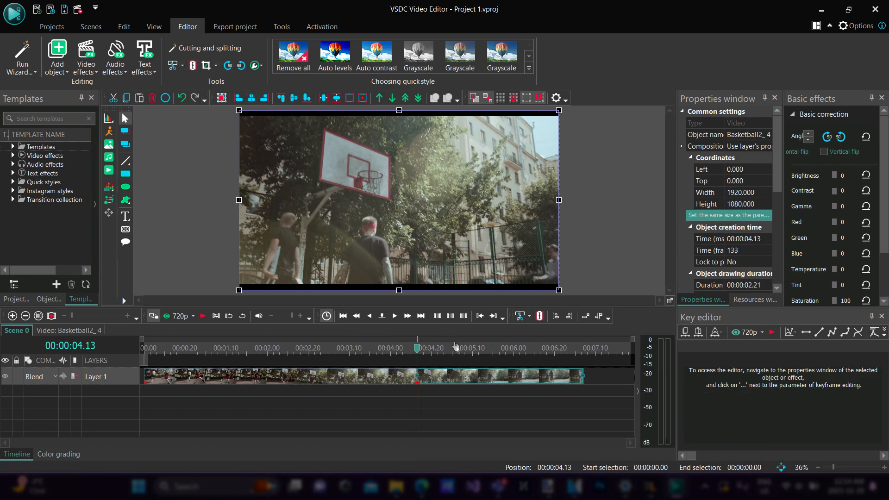
left_click_drag(455, 376, 477, 382)
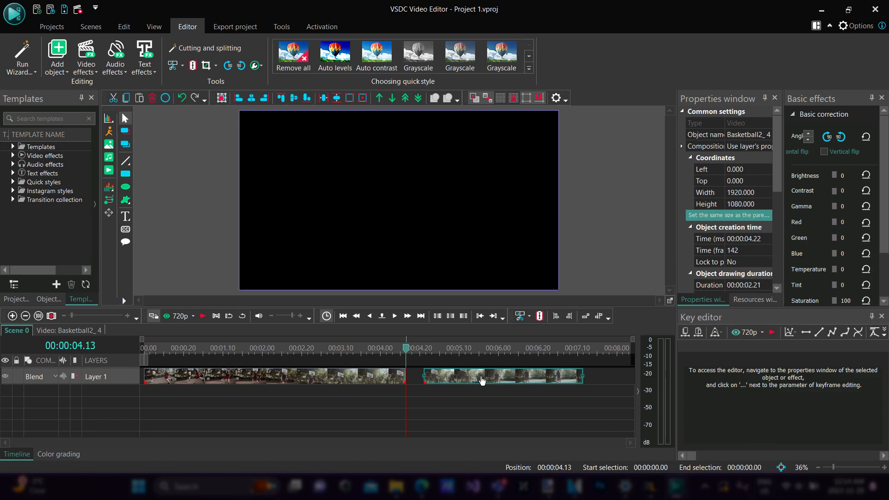
right_click(481, 380)
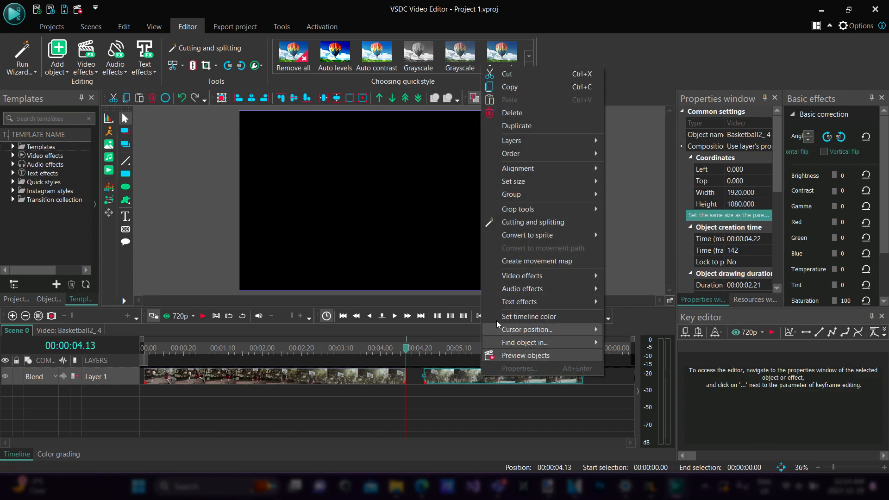
left_click(524, 116)
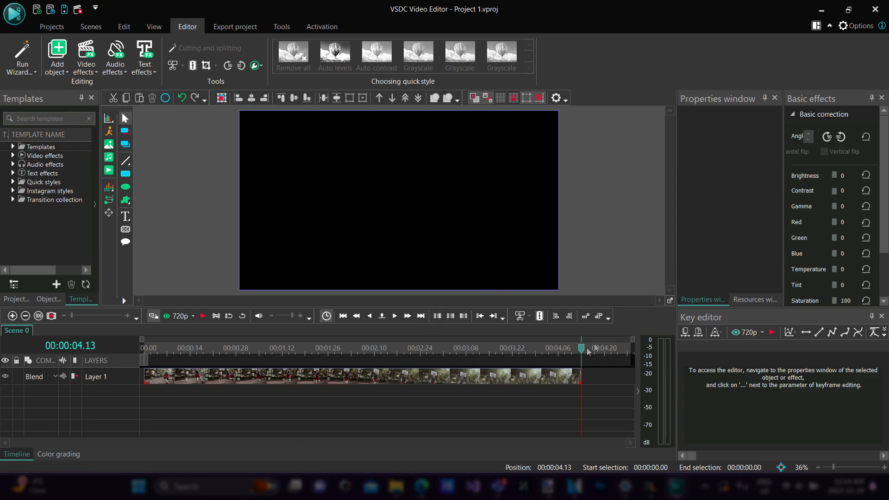
Play the remaining segment twice from its start to check the trimmed footage
left_click_drag(582, 355, 138, 345)
key("space")
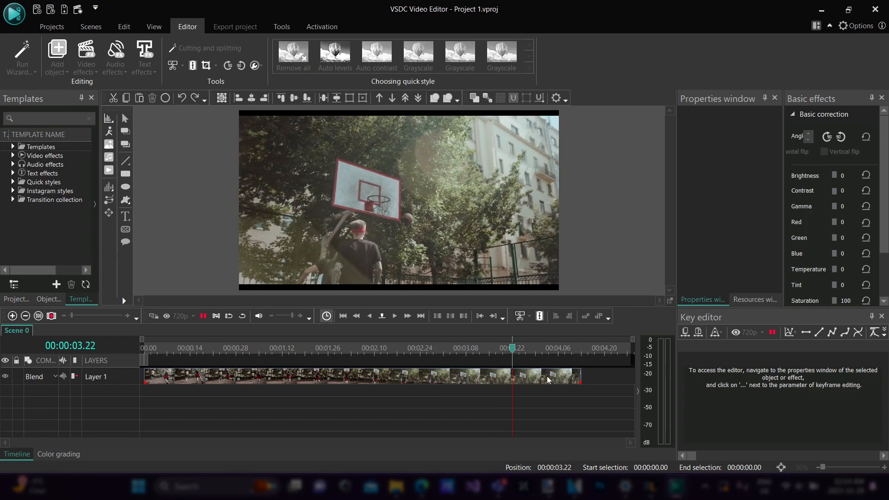
left_click_drag(581, 351, 96, 348)
key("space")
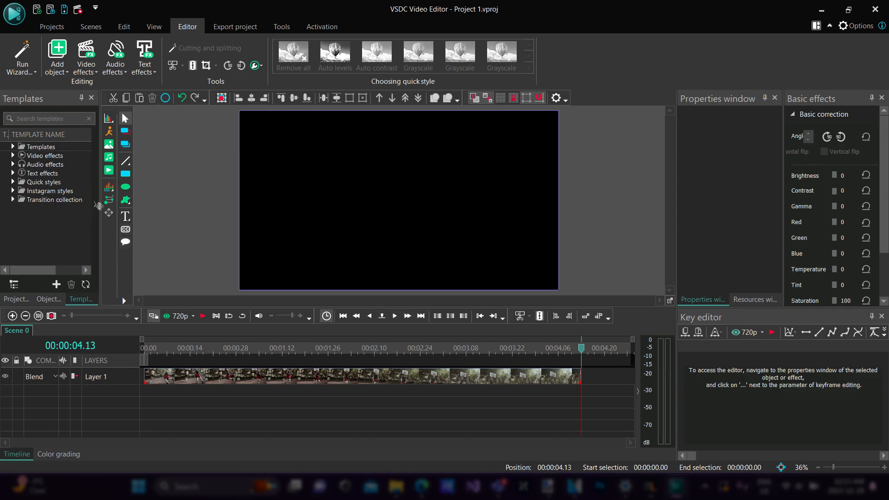
Add a text object at 00:00:00.00 on a new layer, about 1089 × 269 px near the frame's lower left, reading BASKETBALL
left_click_drag(586, 353, 74, 350)
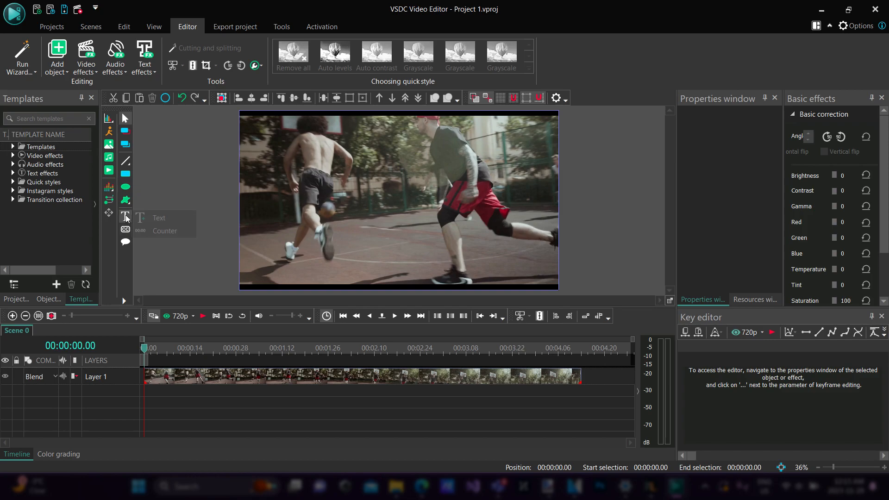
left_click(177, 217)
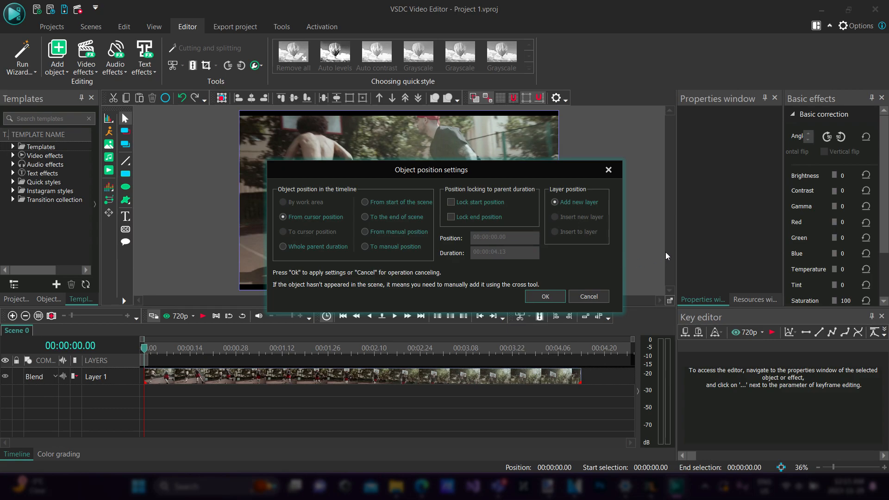
left_click(546, 295)
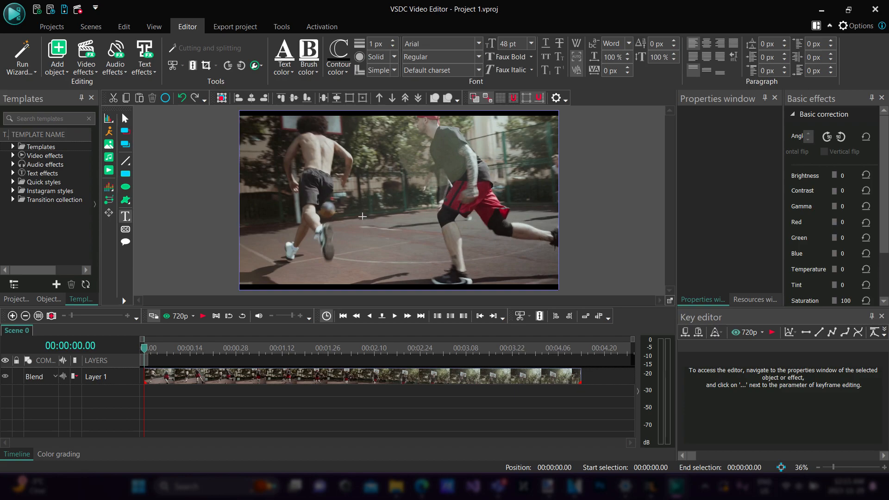
left_click_drag(250, 227, 432, 272)
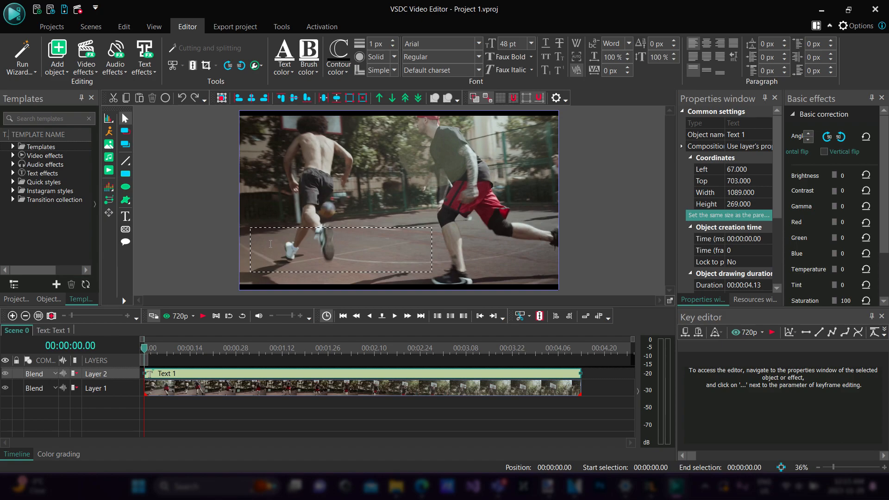
type("BASKETBALL")
Select the word BASKETBALL and try the custom text color #4522DC
left_click_drag(333, 234, 244, 234)
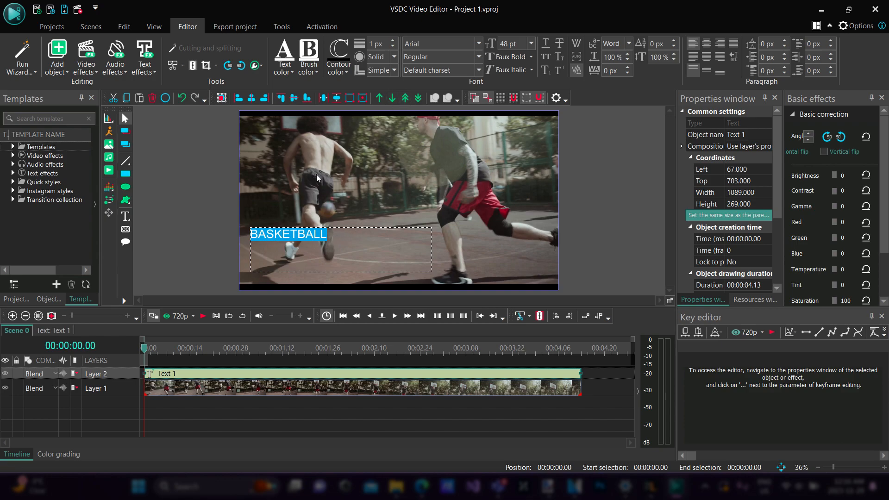
left_click(291, 60)
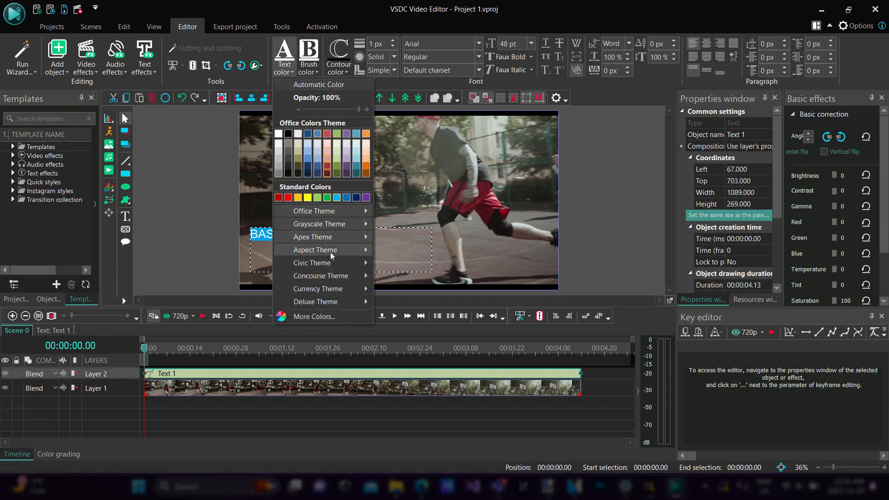
left_click(333, 319)
left_click(406, 225)
left_click(426, 202)
left_click(400, 159)
left_click_drag(402, 180, 428, 200)
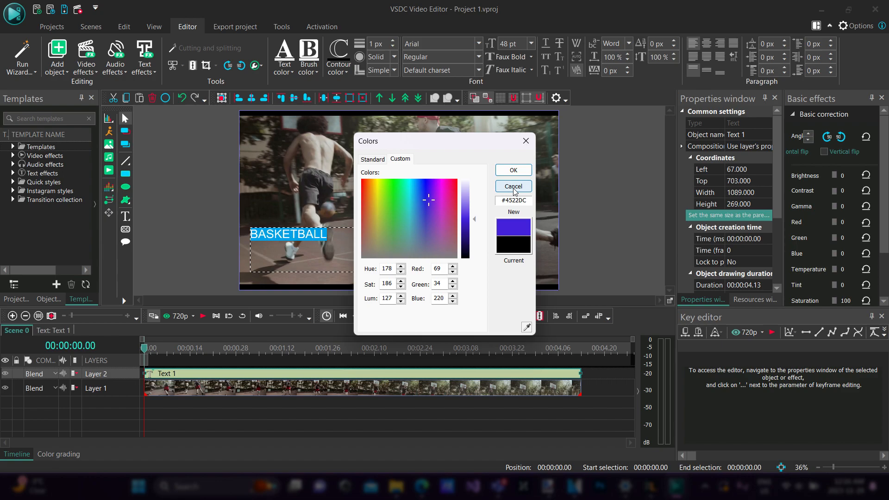
left_click(513, 170)
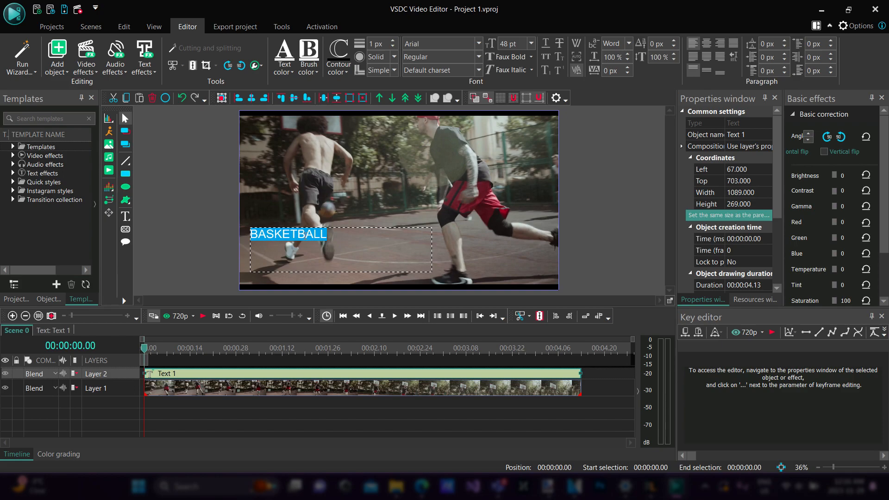
Browse the available fonts and set the title's font to Bauhaus 93
left_click(477, 45)
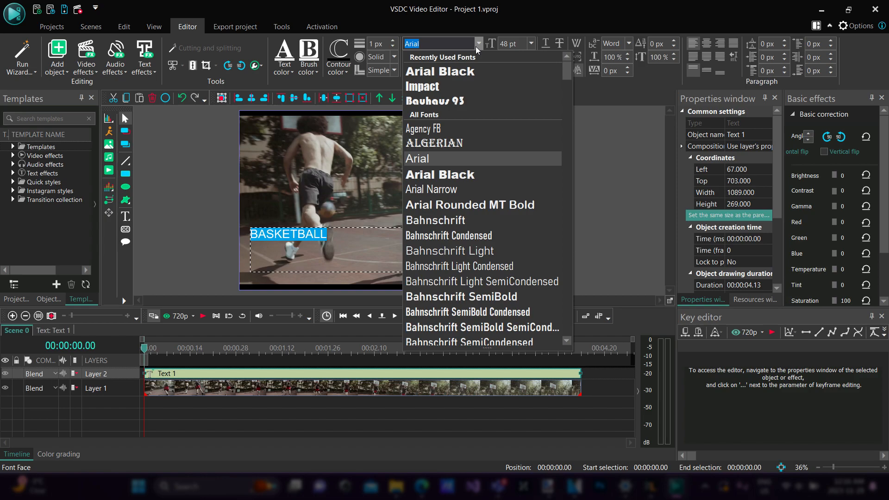
scroll(467, 147, "down", 20)
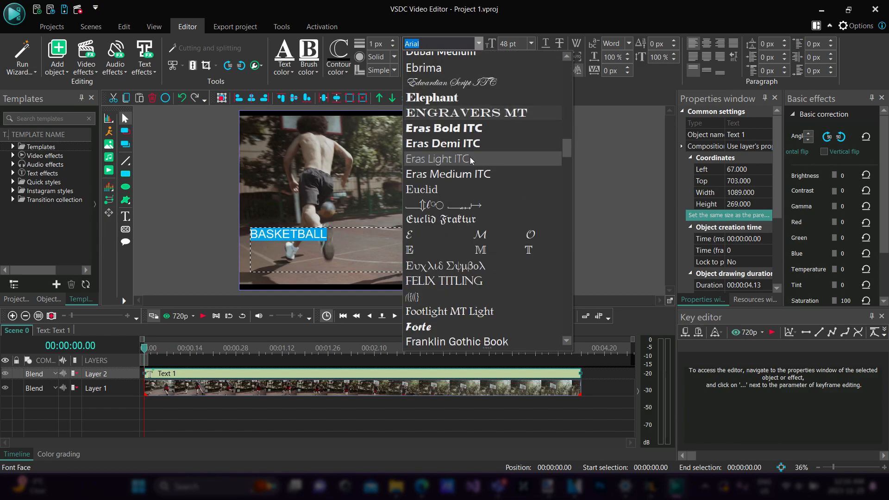
scroll(467, 176, "down", 20)
scroll(485, 184, "down", 6)
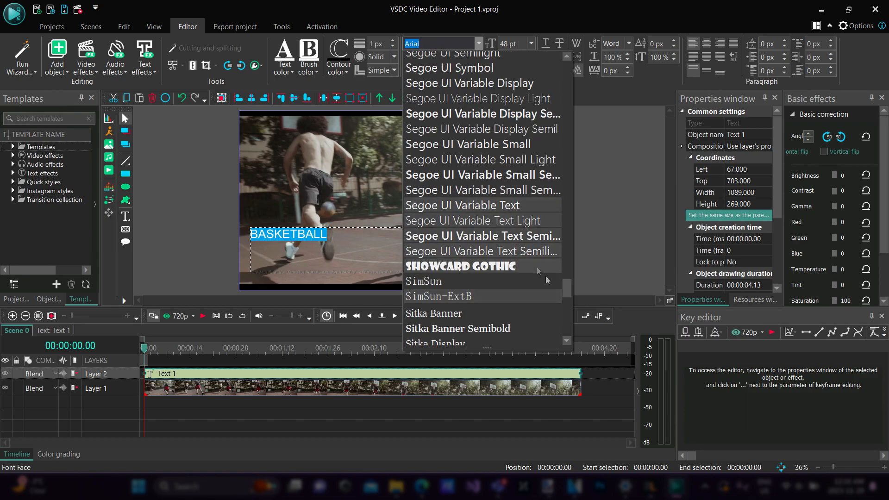
left_click_drag(566, 287, 542, 75)
scroll(458, 158, "down", 1)
scroll(457, 132, "up", 1)
left_click(449, 101)
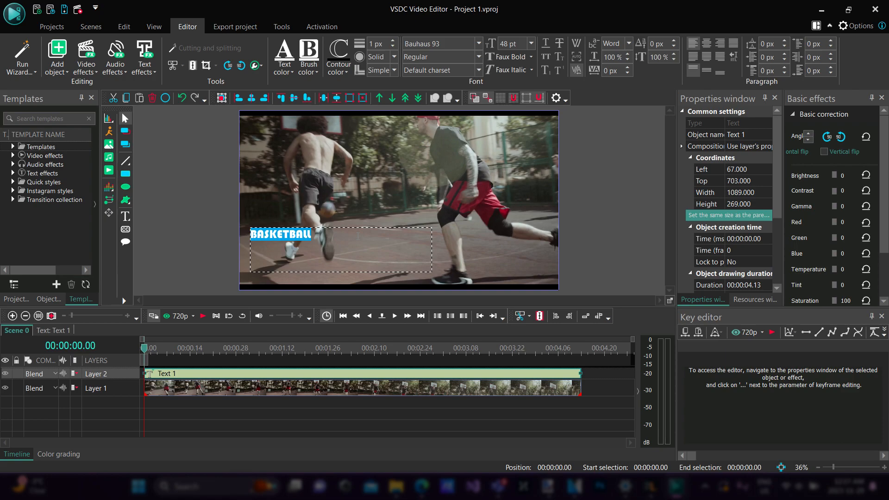
Set the title's font size to 120 pt and then to 72 pt
left_click(531, 44)
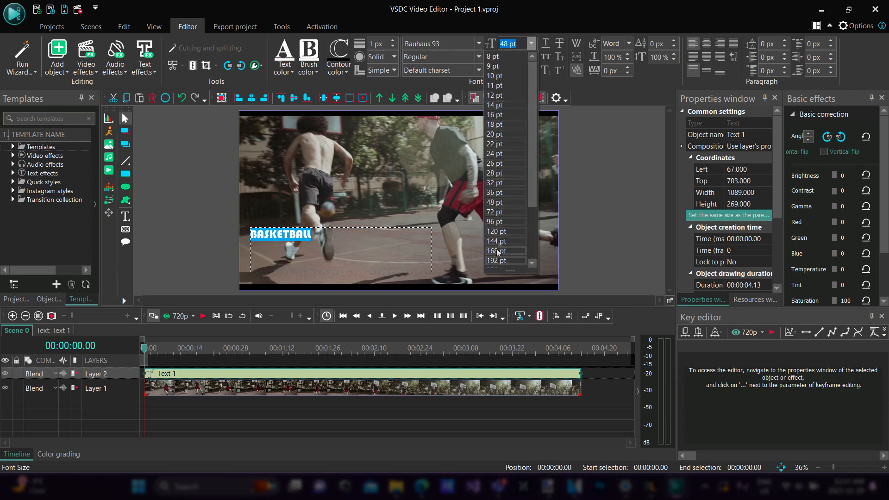
left_click(499, 233)
left_click(527, 43)
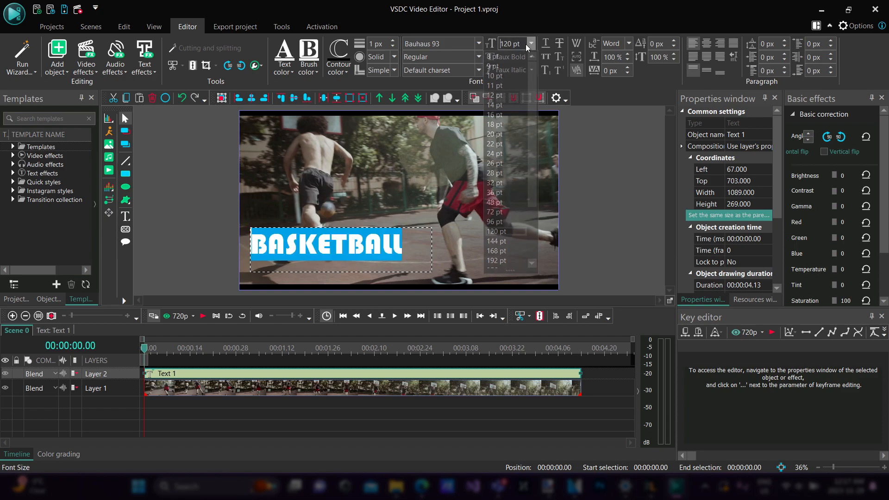
left_click(496, 211)
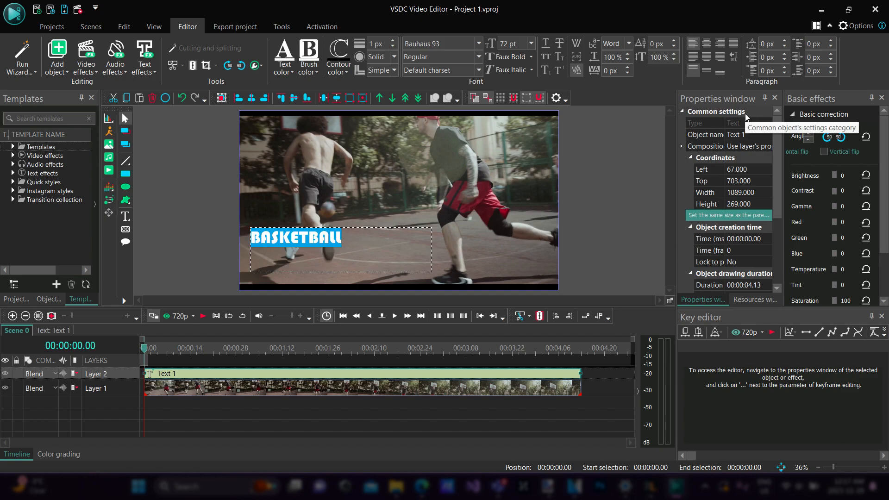
Scale the BASKETBALL text to its text box with Fit to size and deselect the object
scroll(702, 125, "down", 4)
scroll(701, 125, "up", 5)
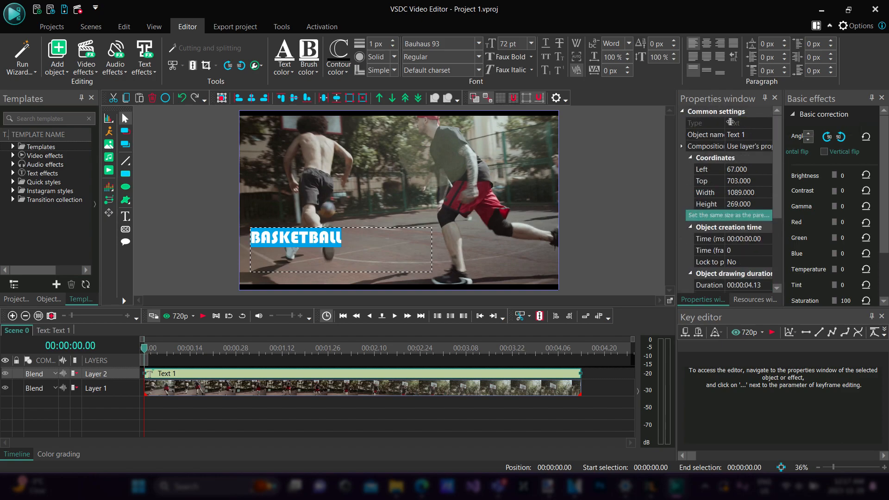
scroll(730, 134, "down", 5)
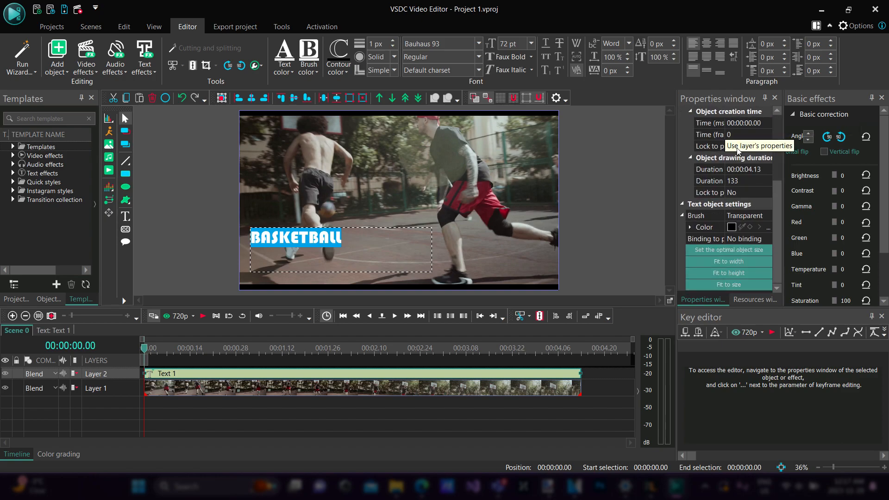
left_click(732, 286)
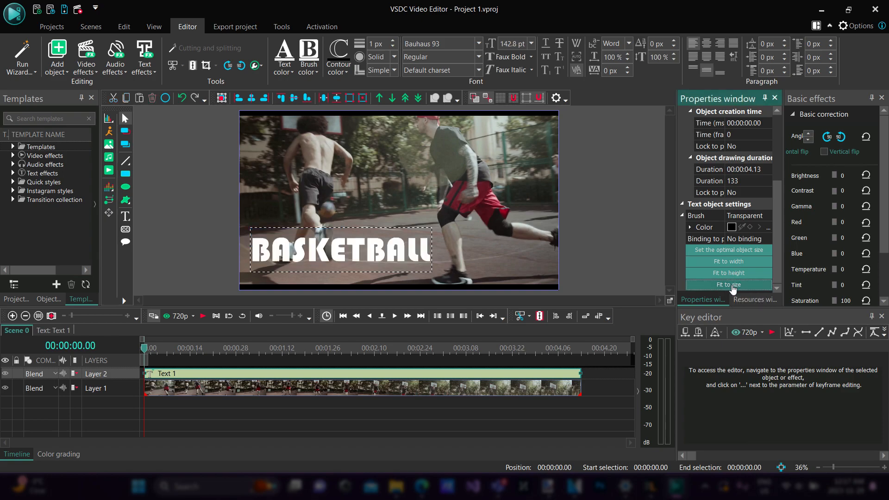
left_click(739, 288)
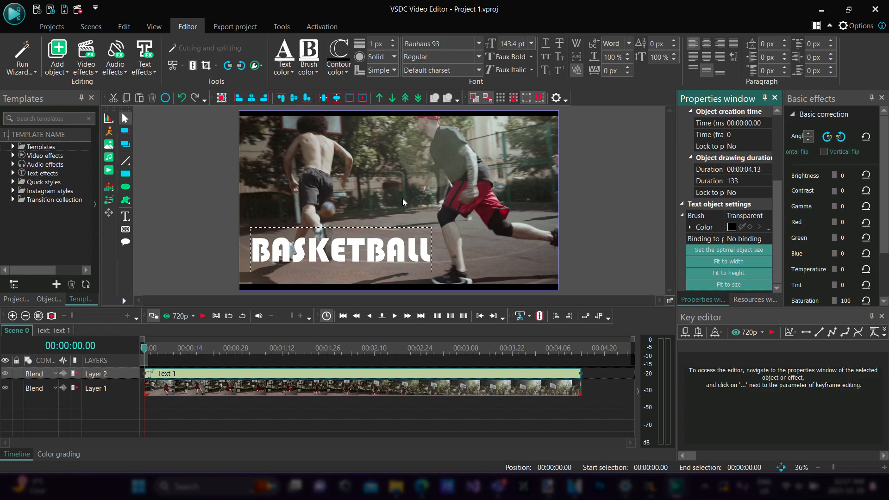
left_click(599, 191)
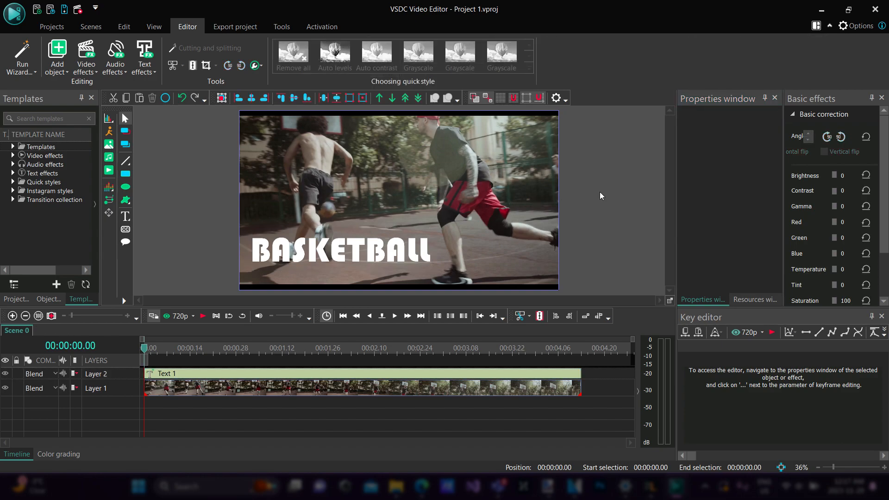
Shrink the text box to about 853 × 200 px, refit the text to it, and move it to about left 19, top 861
mouse_move(398, 250)
left_mouse_down()
mouse_move(408, 210)
mouse_move(453, 248)
mouse_move(459, 200)
mouse_move(491, 212)
mouse_move(460, 236)
mouse_move(390, 250)
mouse_move(453, 246)
mouse_move(448, 226)
mouse_move(392, 254)
mouse_move(410, 238)
mouse_move(384, 245)
left_mouse_up()
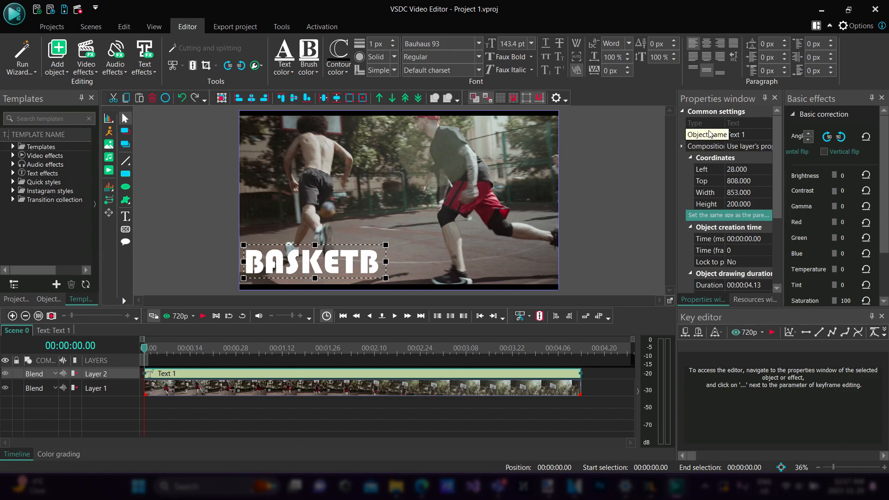
scroll(738, 223, "down", 3)
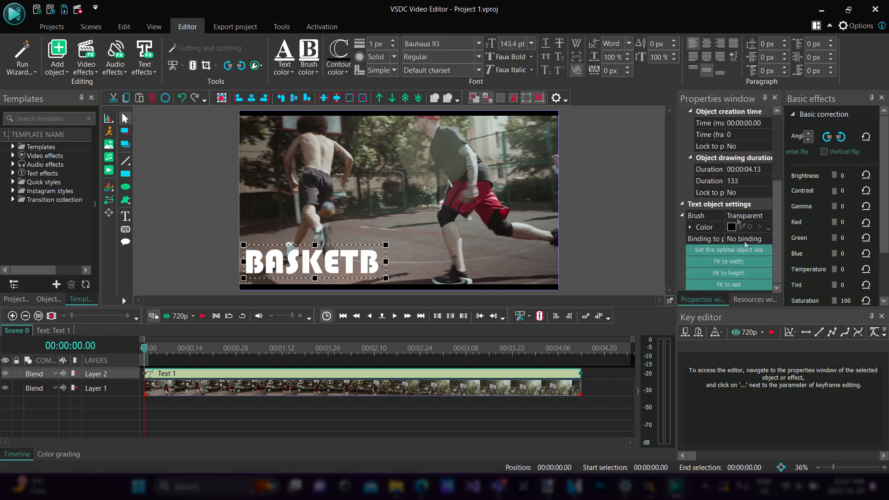
left_click(736, 285)
left_click_drag(362, 264, 362, 274)
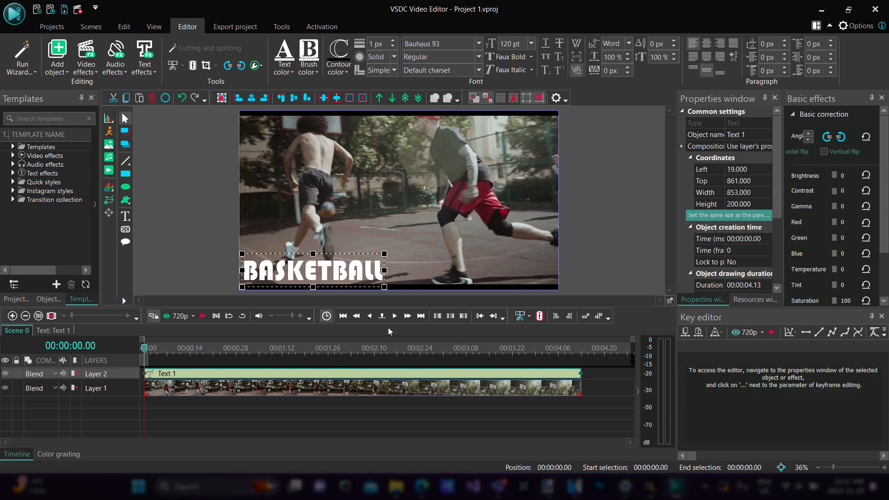
Play the scene from its start to preview the title over the footage, and return the playhead to 00:00:00.00
key("space")
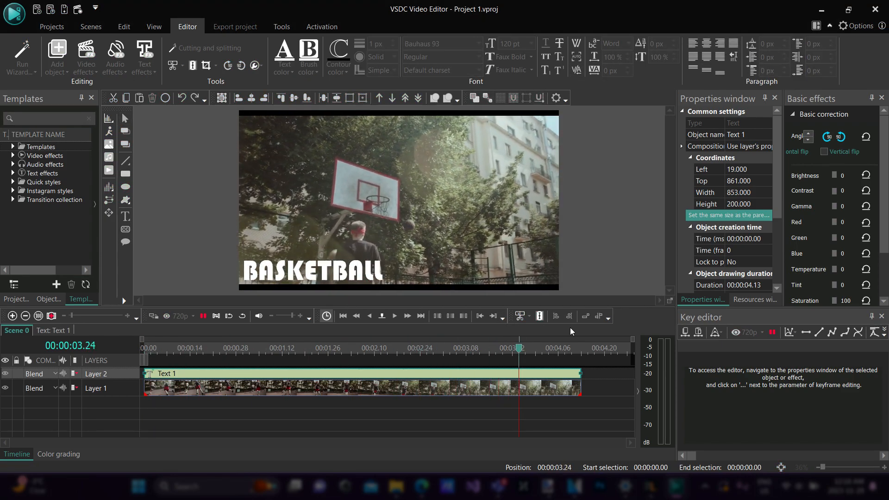
left_click(149, 349)
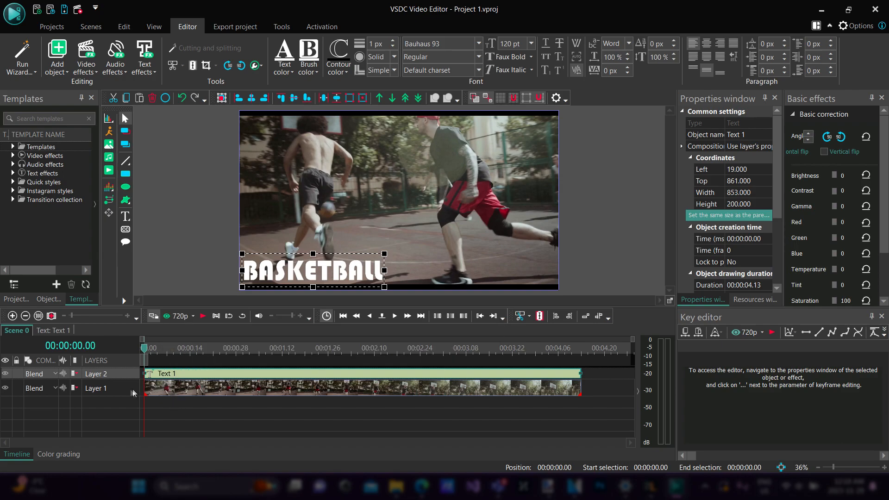
Select the video and text objects in turn, move the text's Layer 2 below Layer 1, and reselect the video
left_click(153, 394)
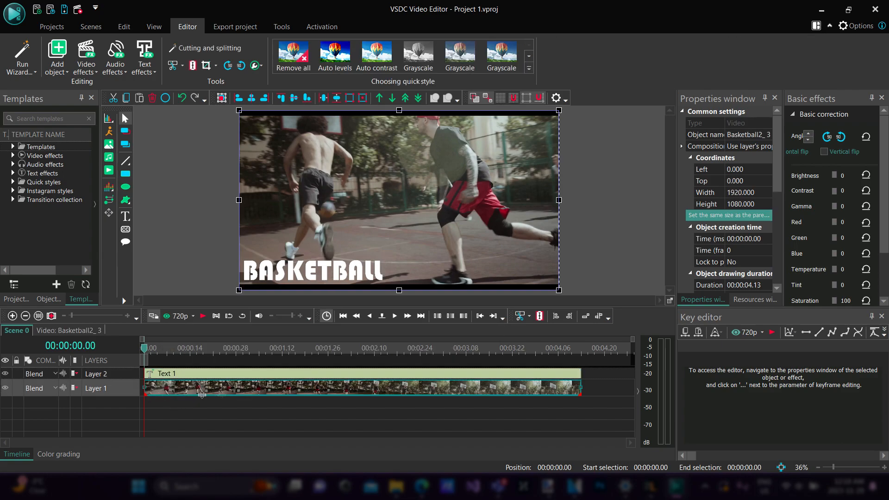
left_click(167, 378)
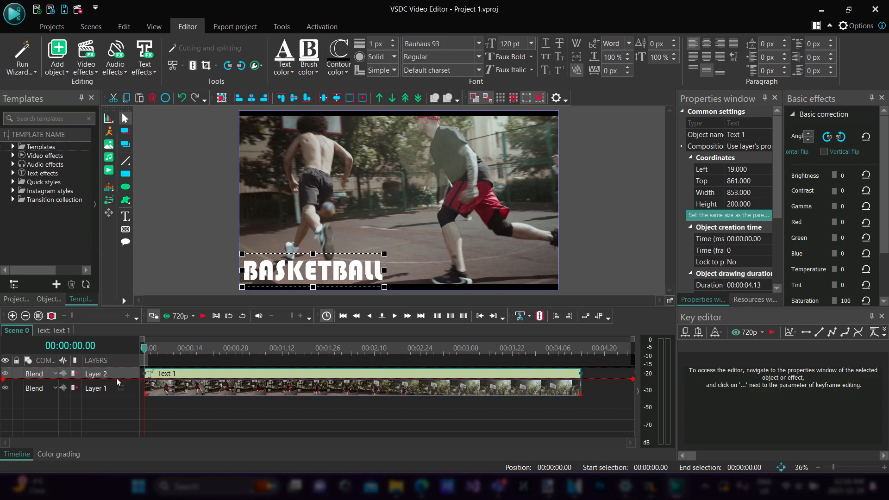
left_click_drag(117, 394, 117, 395)
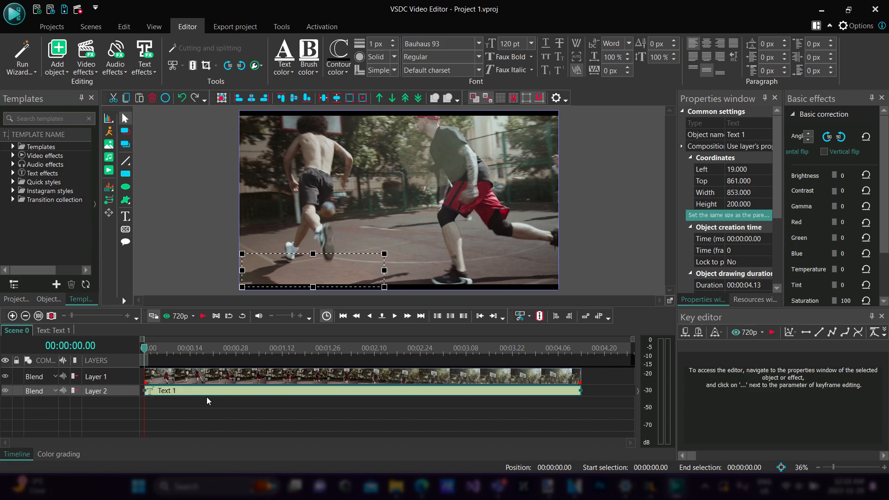
left_click(169, 382)
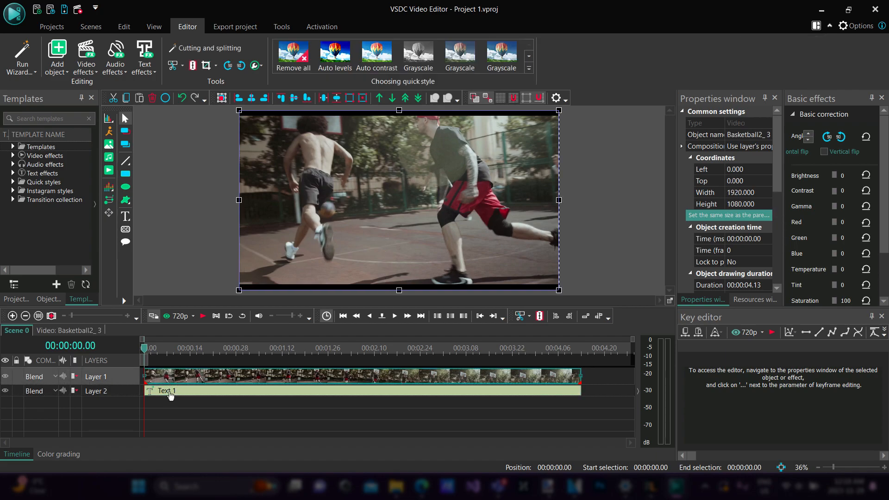
Select the BASKETBALL text object, move its Layer 2 above the video's Layer 1, and deselect it
left_click(209, 393)
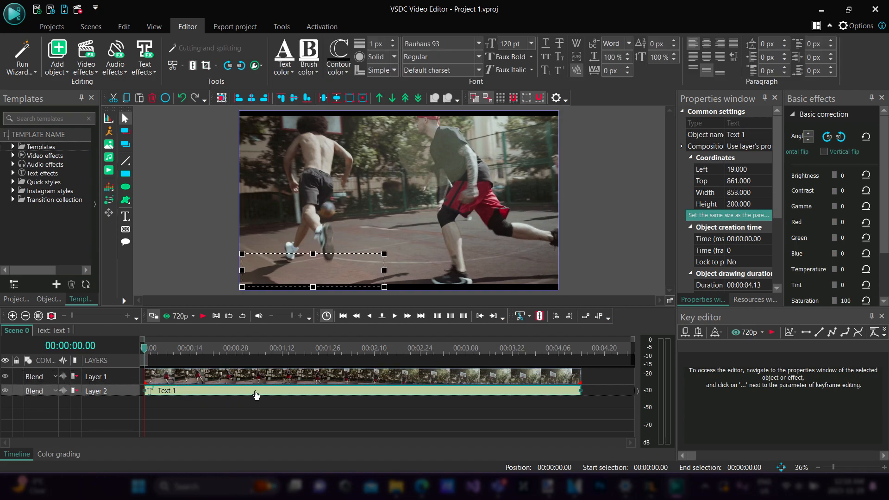
left_click_drag(124, 390, 119, 370)
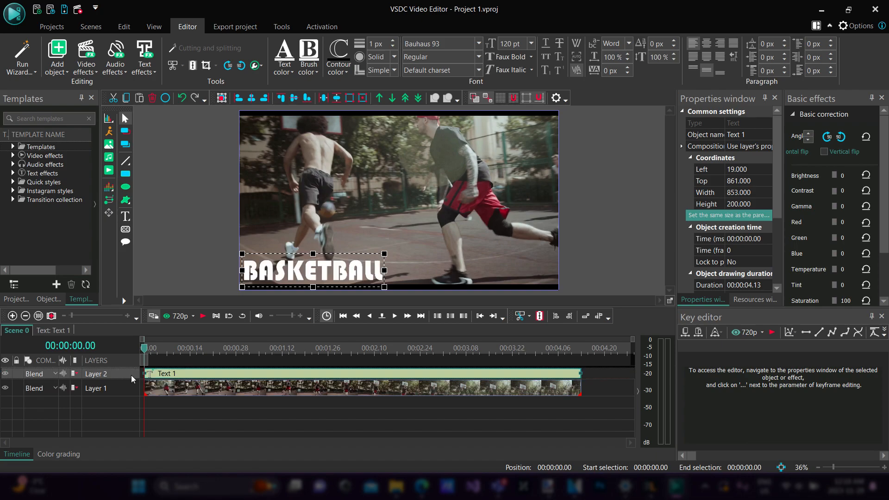
left_click(199, 410)
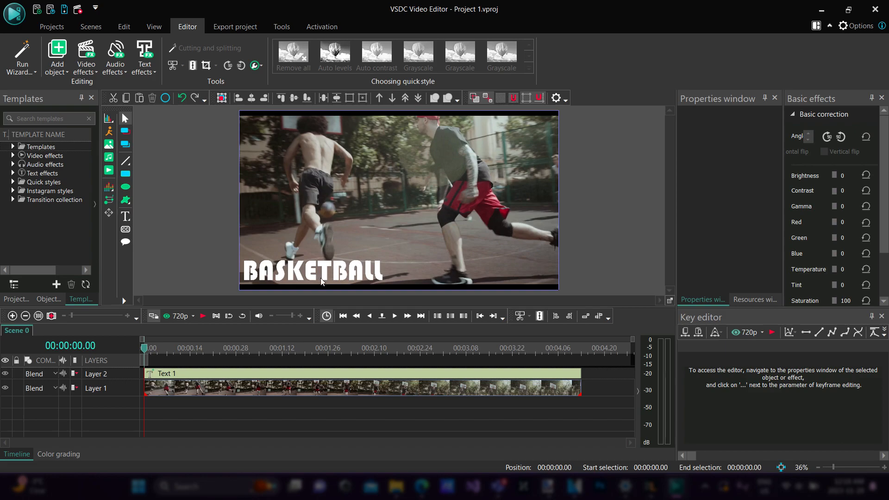
Play the scene up to 00:00:02.16 and trim the start of the BASKETBALL text to that time
key("space")
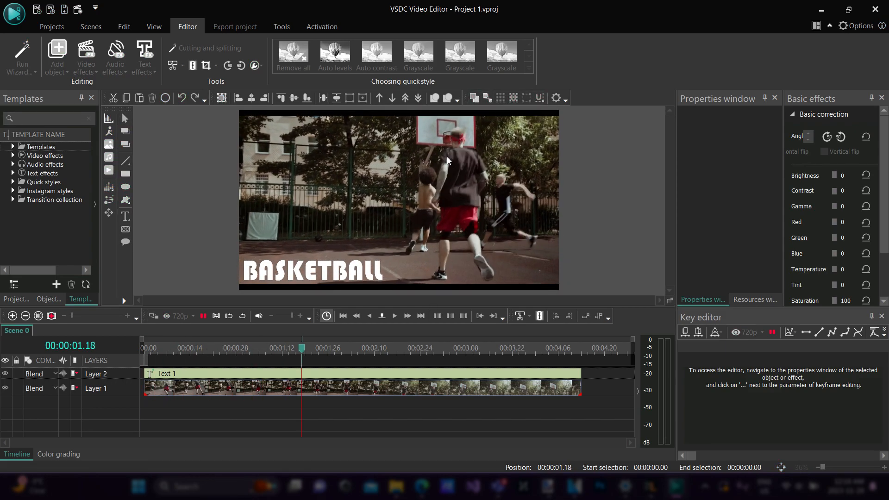
key("space")
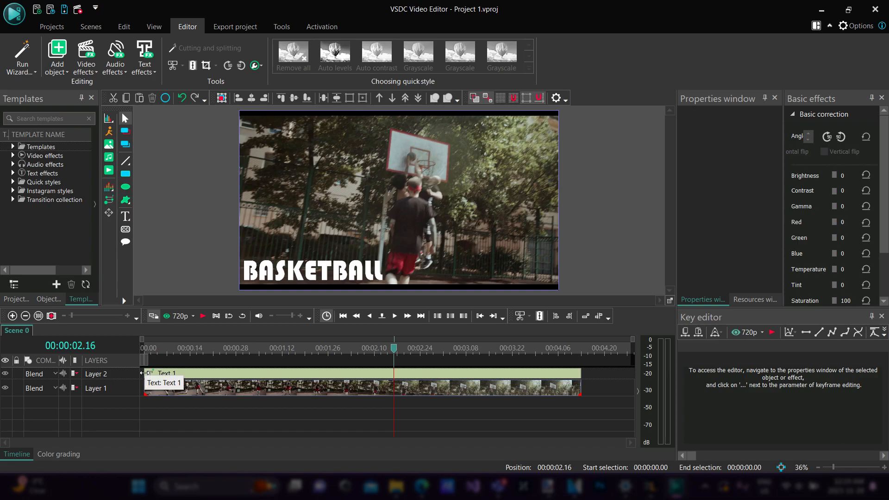
left_click_drag(142, 373, 394, 374)
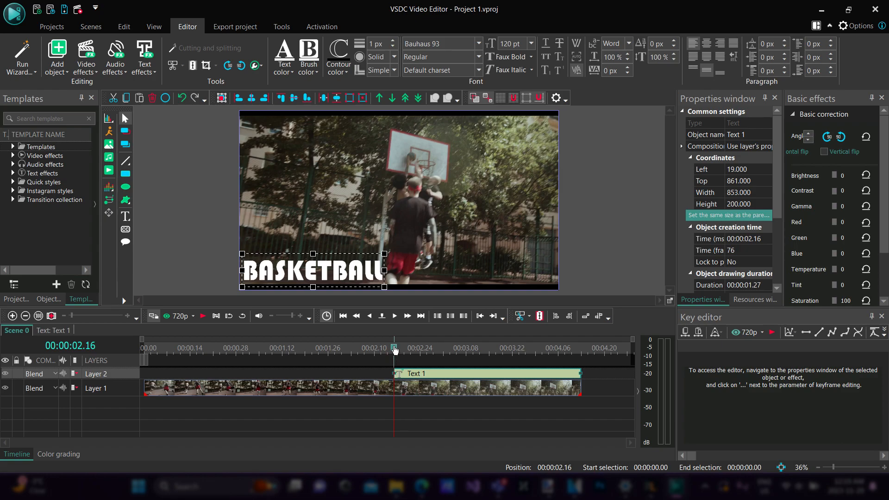
Preview the text's entry by playing the scene from the start and again from 00:00:02.16
left_click_drag(395, 350, 138, 351)
key("space")
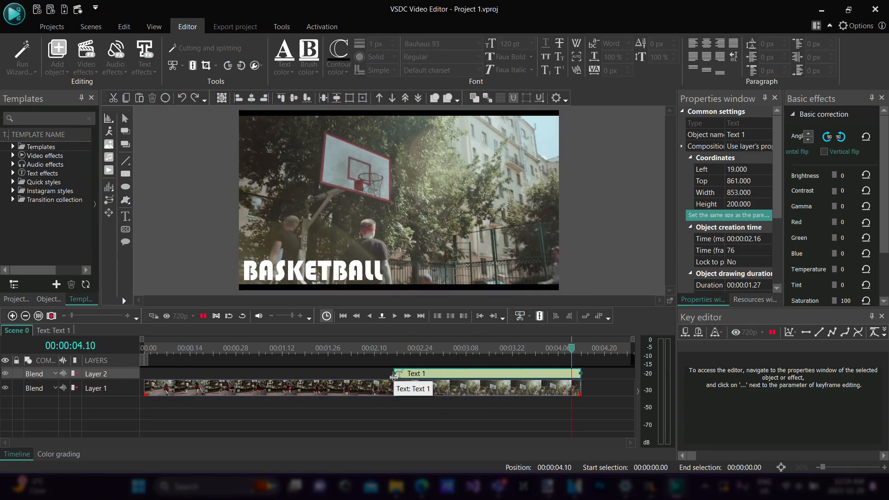
left_click_drag(580, 351, 394, 357)
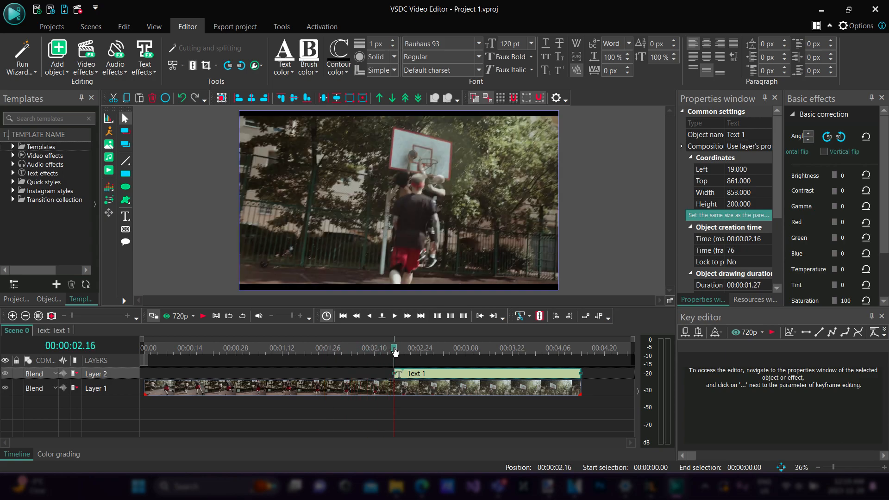
key("space")
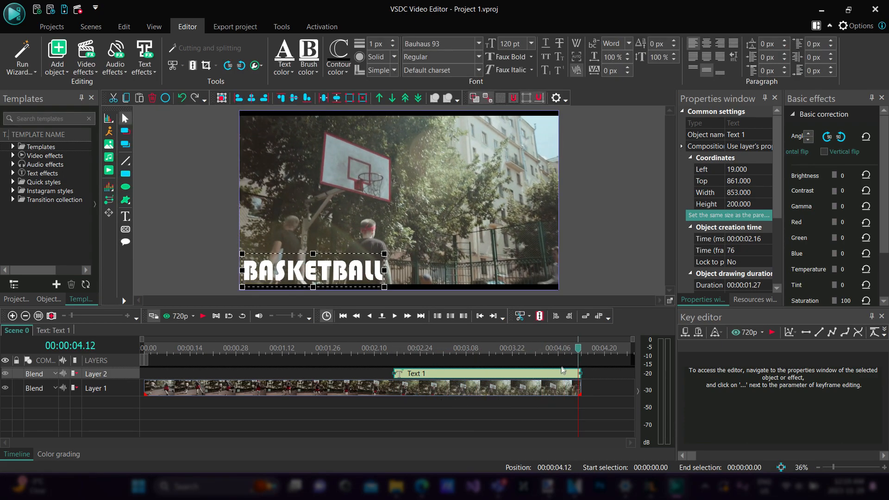
Play in short stretches from 00:00:02.16 to 00:00:03.24 and trim the end of the BASKETBALL text to that time
left_click_drag(578, 348, 395, 356)
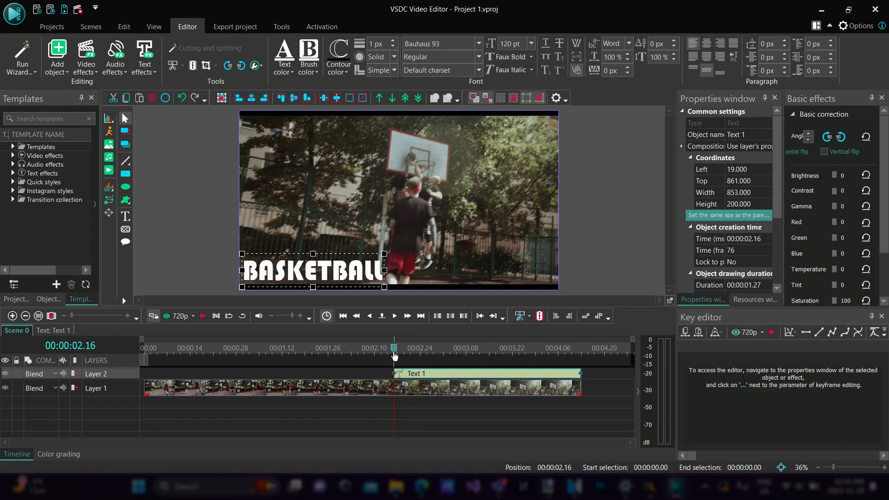
key("space")
key("space")
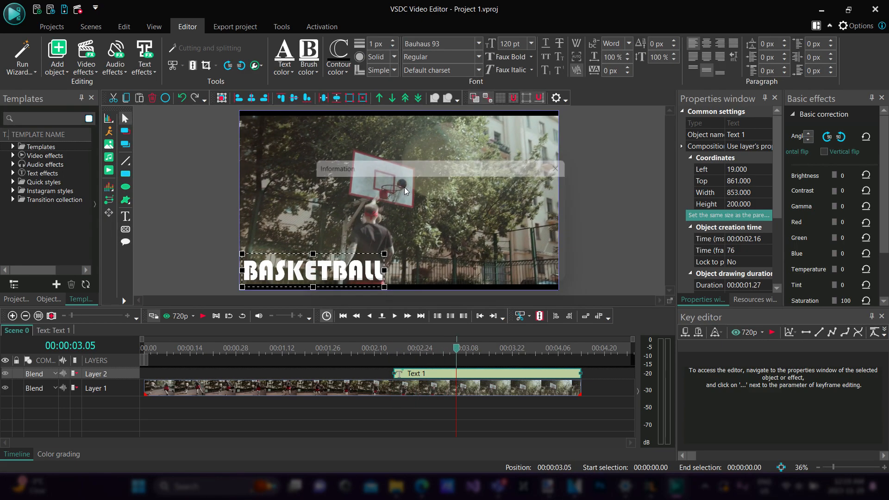
key("space")
key("space")
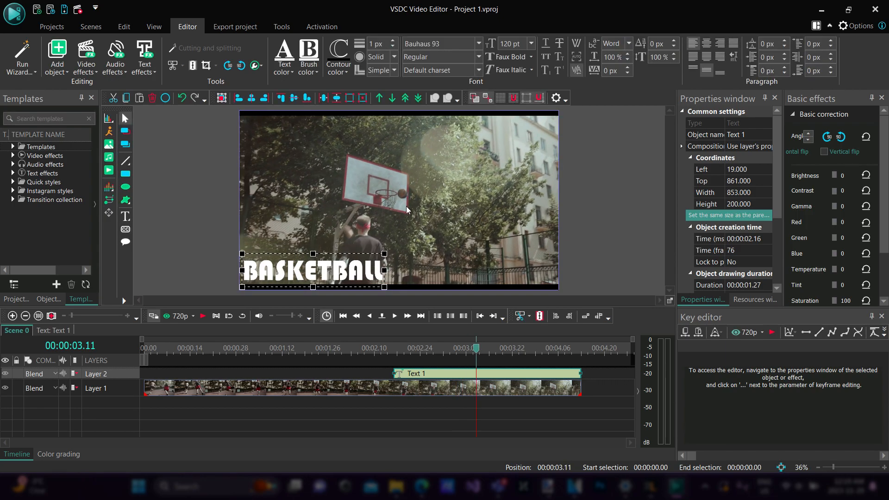
key("space")
key("space")
key("space")
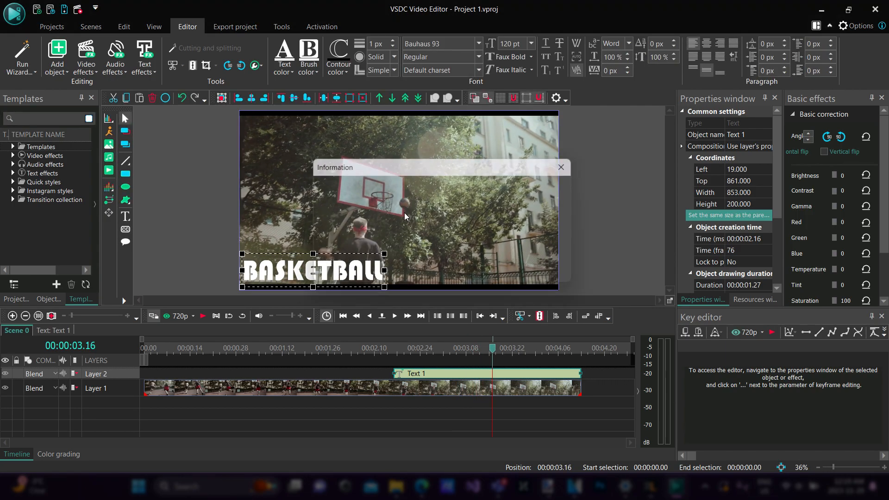
key("space")
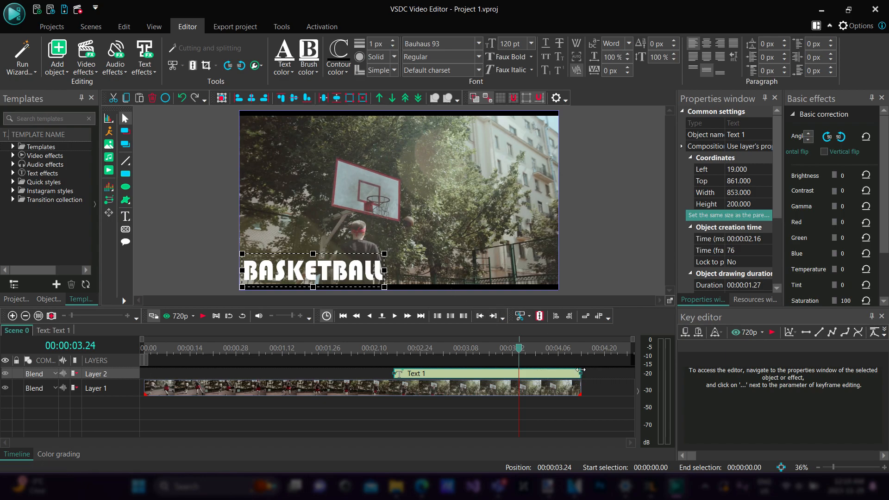
left_click_drag(580, 372, 518, 371)
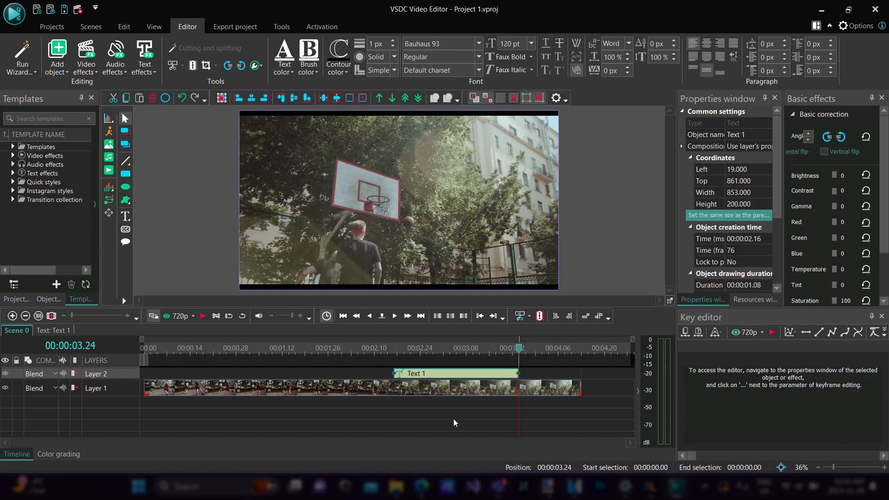
Play the scene from near its start twice to preview the text's timing, and return the playhead to 00:00:00.00
left_click_drag(520, 351, 143, 351)
key("space")
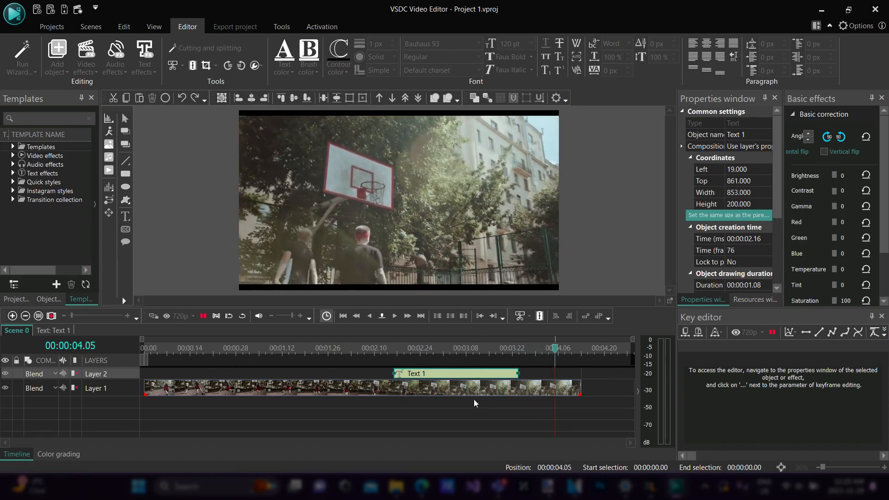
left_click_drag(583, 349, 151, 350)
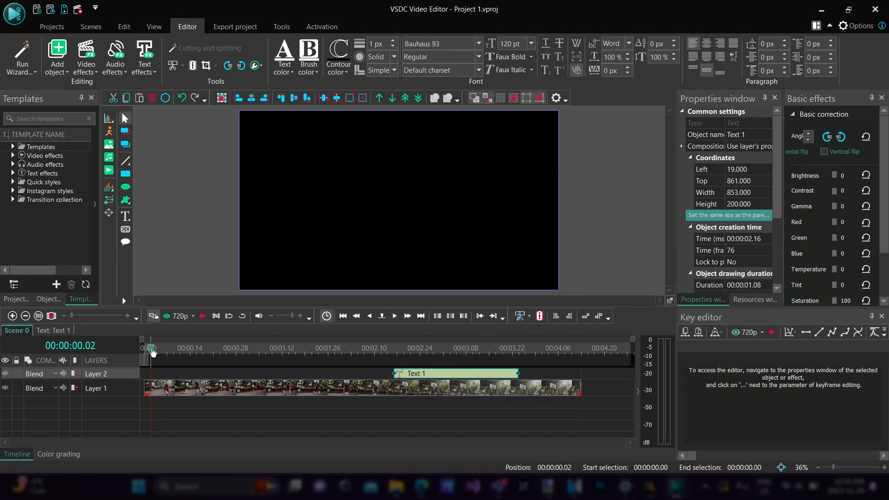
key("space")
left_click_drag(579, 351, 127, 350)
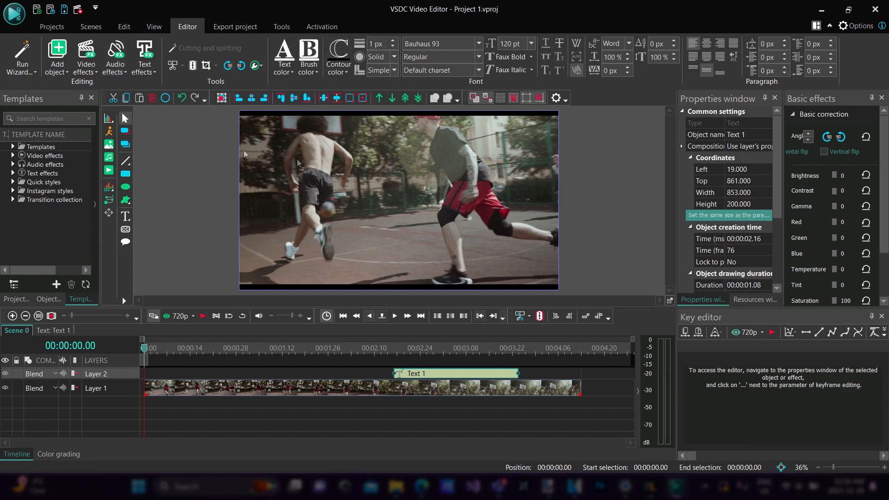
Start saving the project to a file and browse to the ICT folder on the OS (C:) drive
left_click(63, 14)
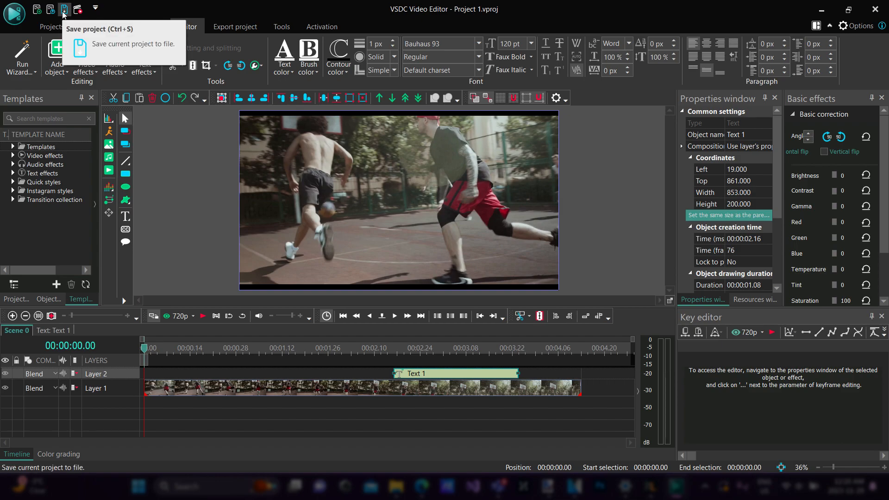
left_click(64, 14)
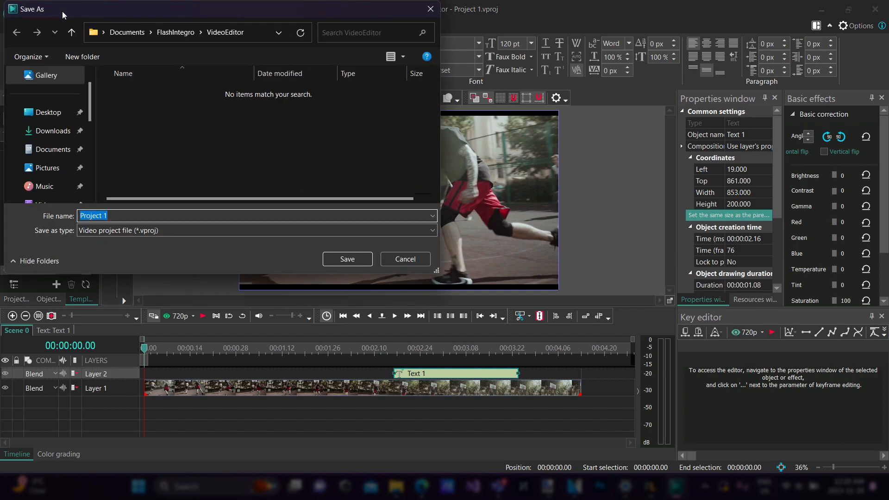
left_click(102, 32)
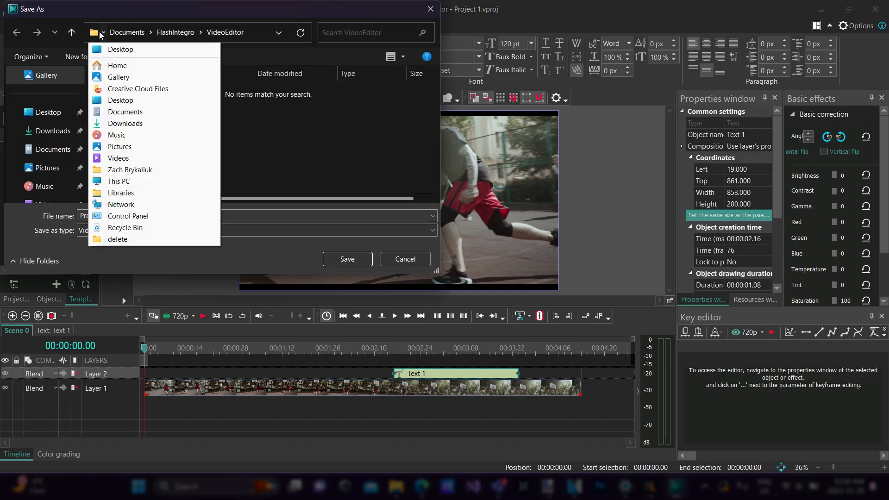
scroll(74, 106, "down", 10)
left_click(68, 132)
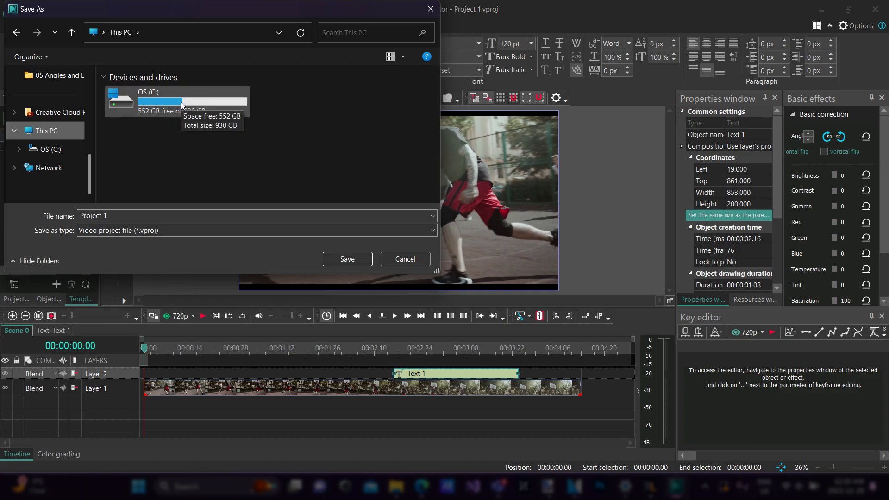
double_click(198, 102)
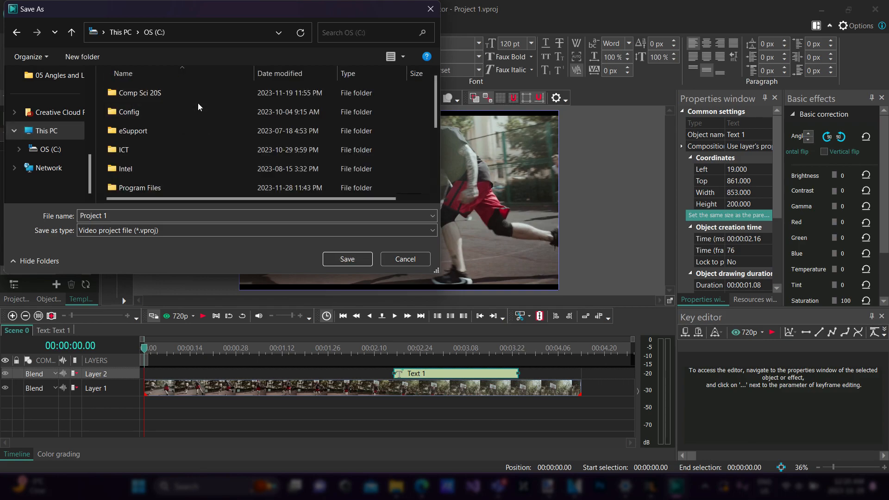
double_click(140, 152)
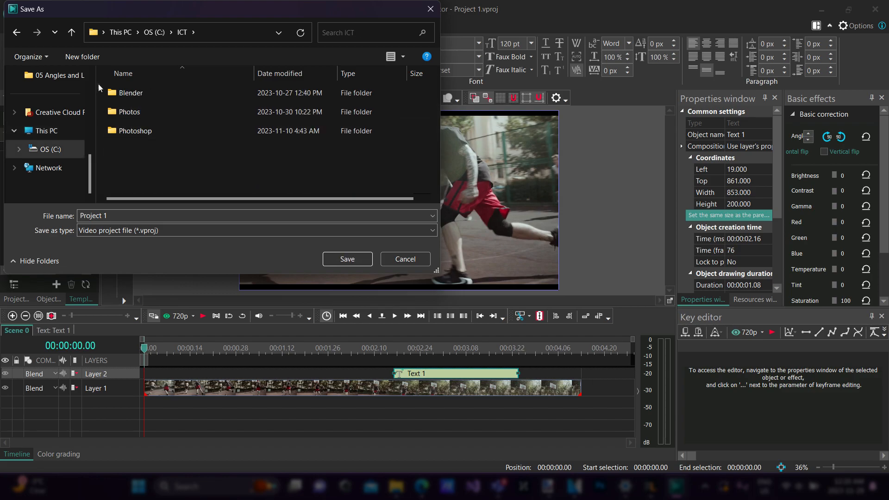
Create a folder named VSDC inside the ICT folder and open it
left_click(91, 60)
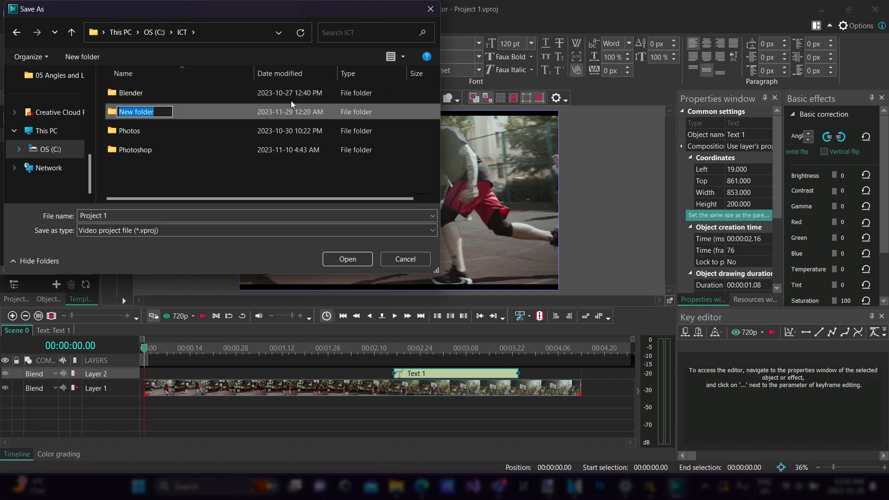
type("VSDC")
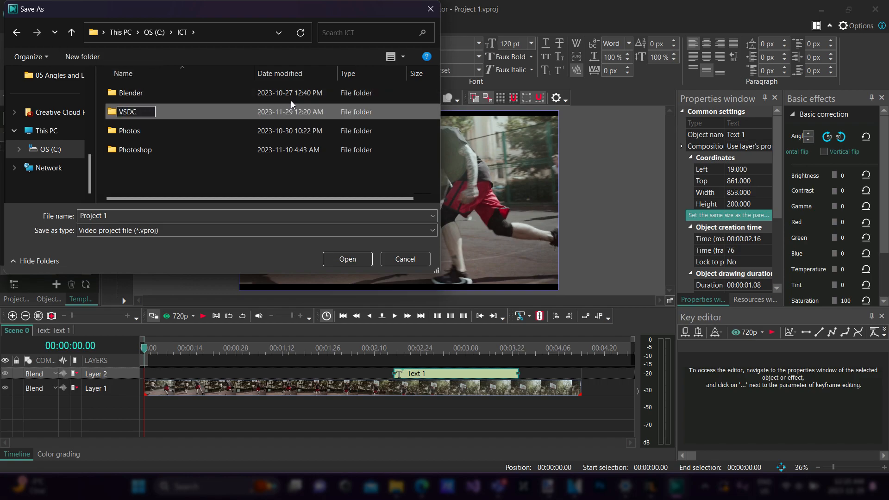
key("Return")
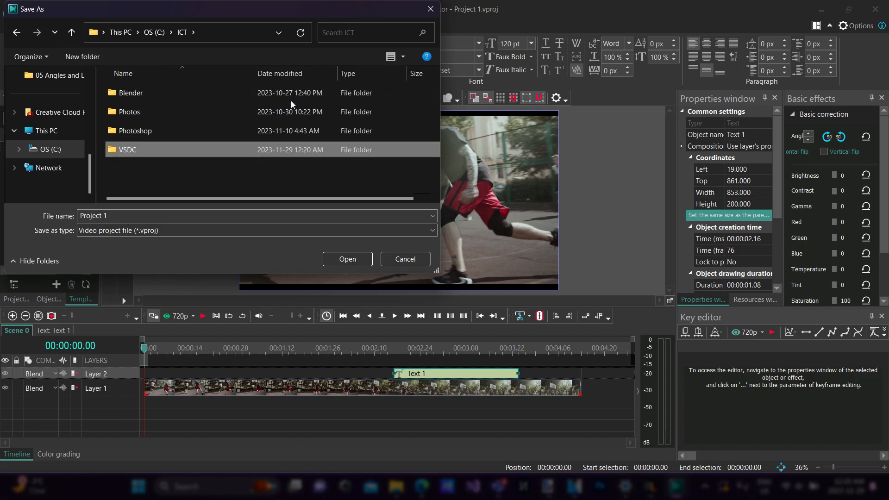
double_click(146, 149)
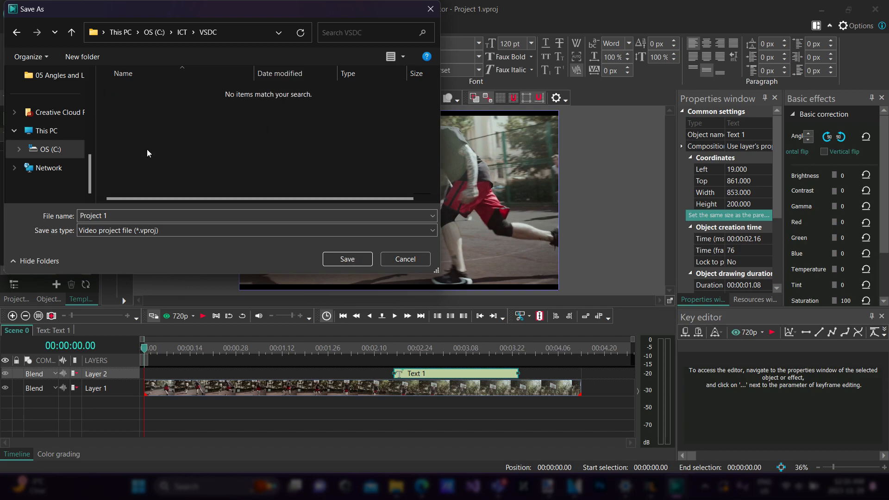
Name the project file Intro and save it in the VSDC folder as a video project file
left_click(146, 217)
type("Intro")
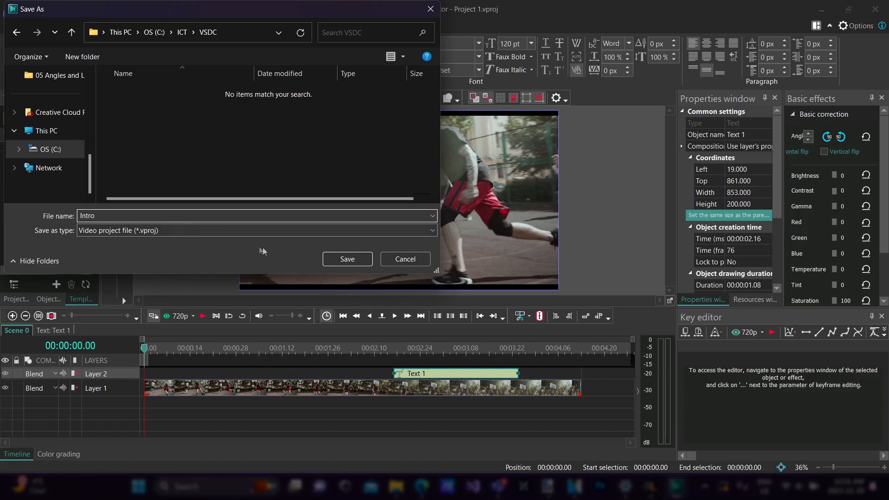
left_click(346, 259)
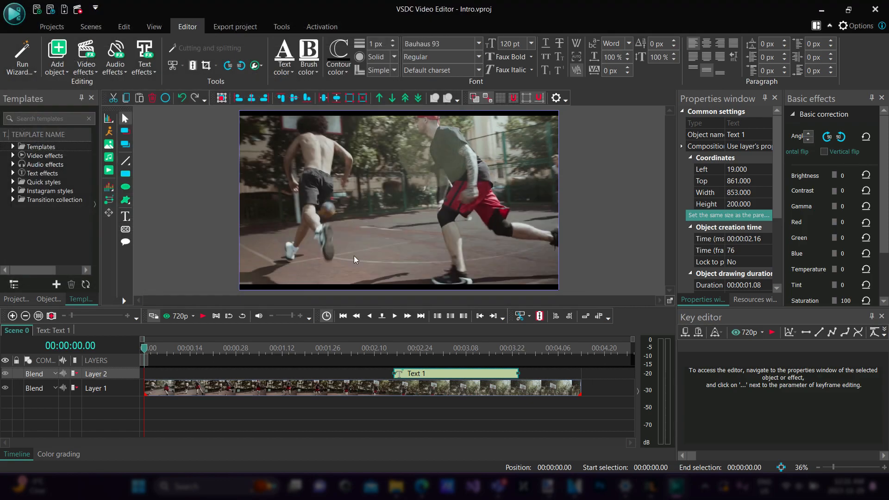